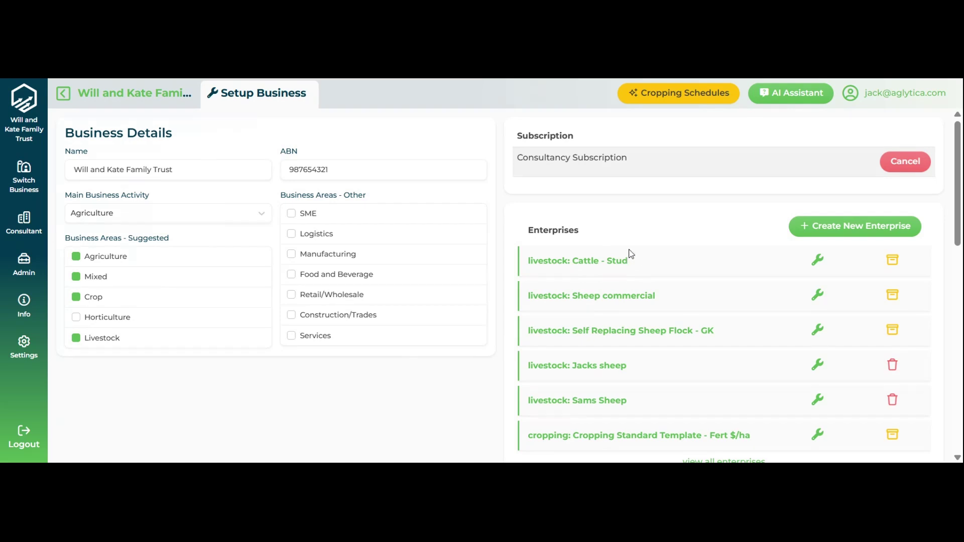
Start a new cropping enterprise based on the Cropping Standard Template - Fert $/ha.
{"action": "left_click", "coordinate": [854, 228]}
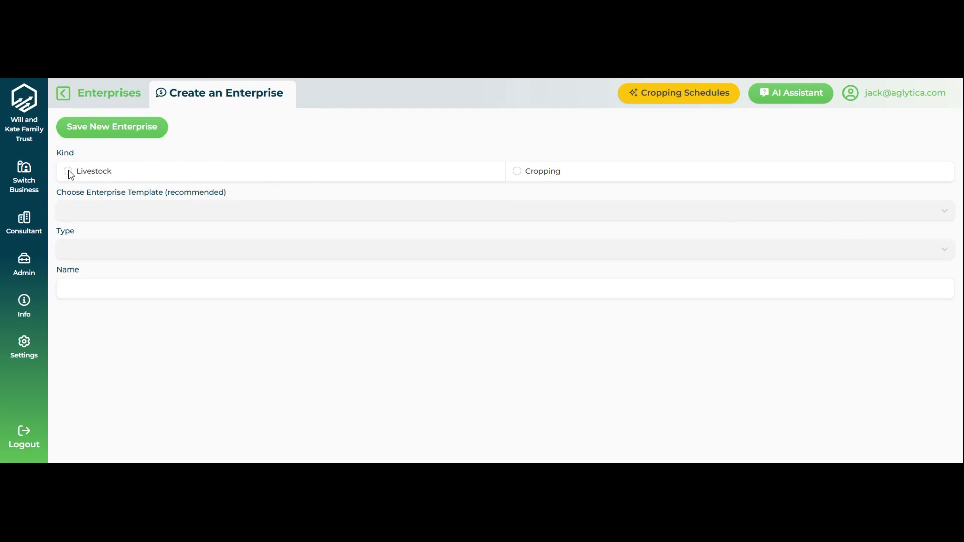
{"action": "left_click", "coordinate": [517, 171]}
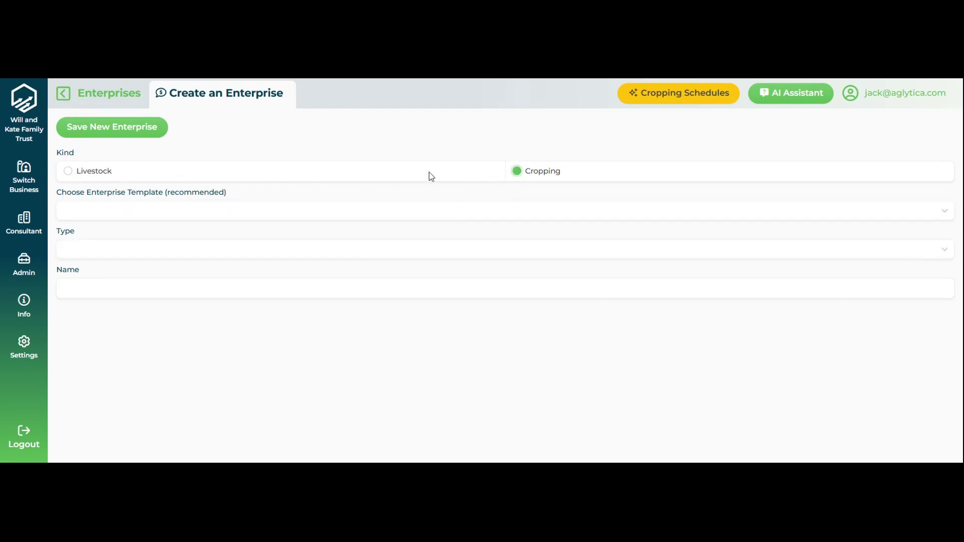
{"action": "left_click", "coordinate": [282, 210]}
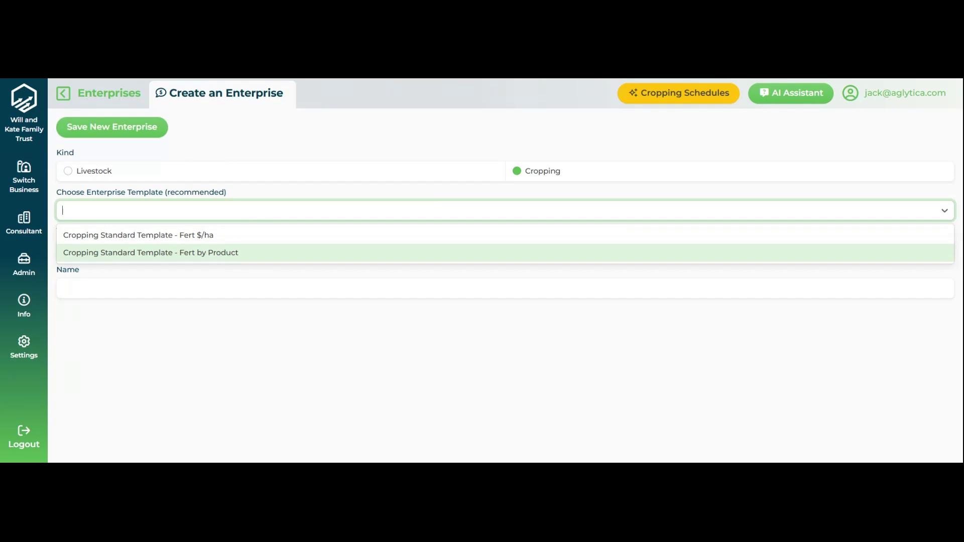
{"action": "left_click", "coordinate": [207, 242]}
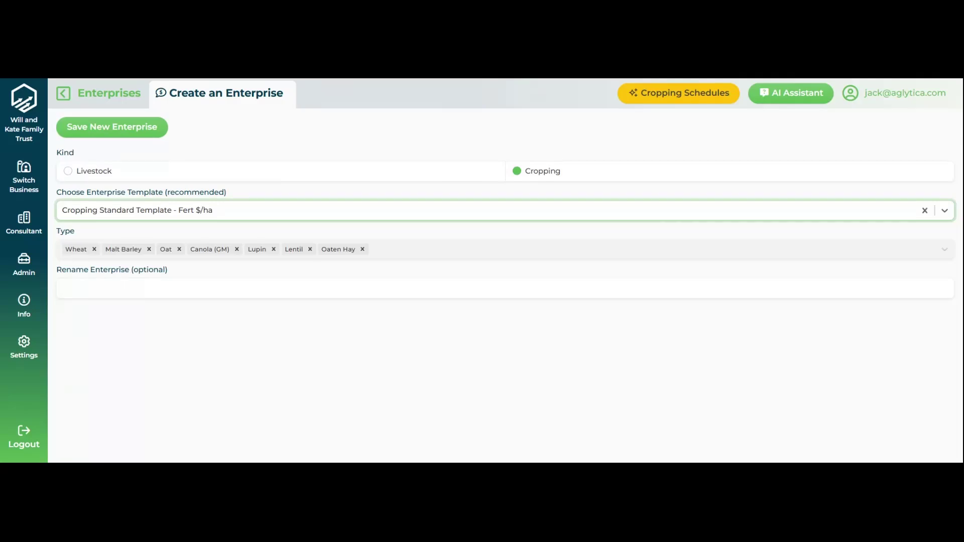
Name the new enterprise CashPeek - Cropping and save it.
{"action": "left_click", "coordinate": [66, 288]}
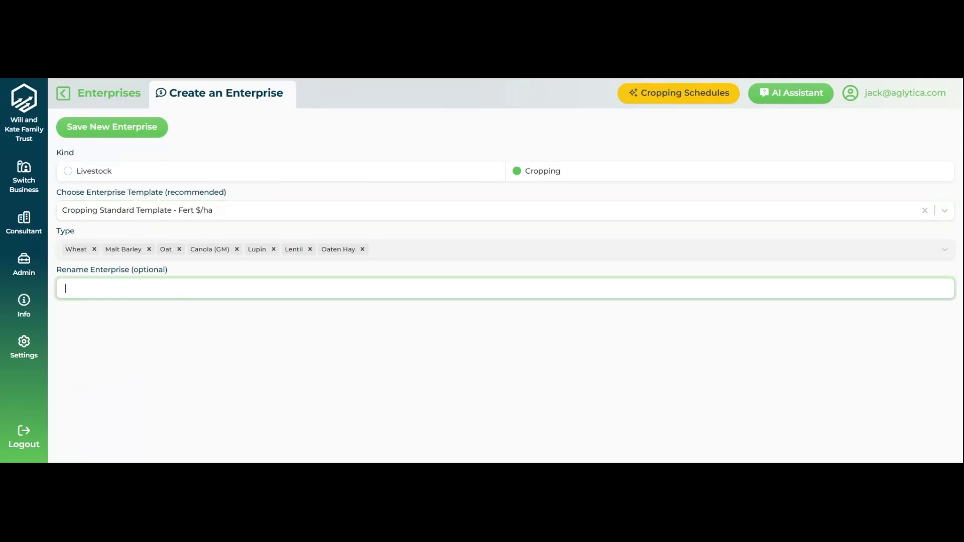
{"action": "type", "text": "Cash"}
{"action": "key", "text": "BackSpace"}
{"action": "key", "text": "BackSpace"}
{"action": "key", "text": "BackSpace"}
{"action": "type", "text": "ashPeek - Cropping"}
{"action": "left_click", "coordinate": [126, 132]}
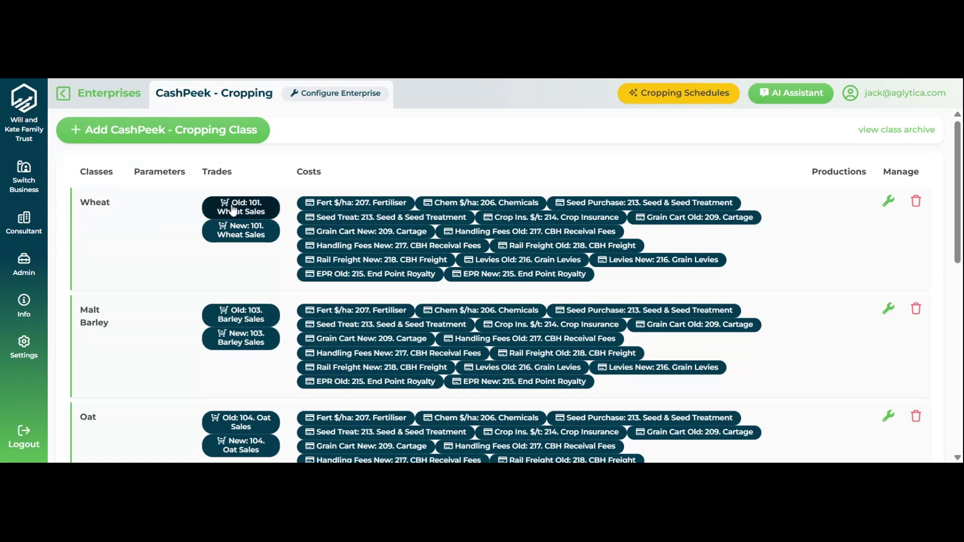
Turn the Wheat class's Old sales trade off and on again.
{"action": "left_click", "coordinate": [217, 210]}
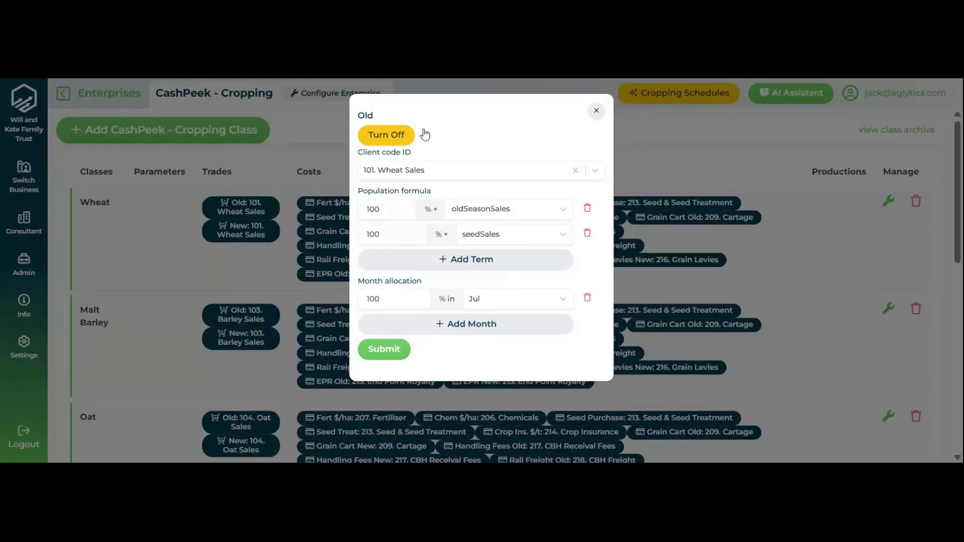
{"action": "left_click", "coordinate": [401, 135]}
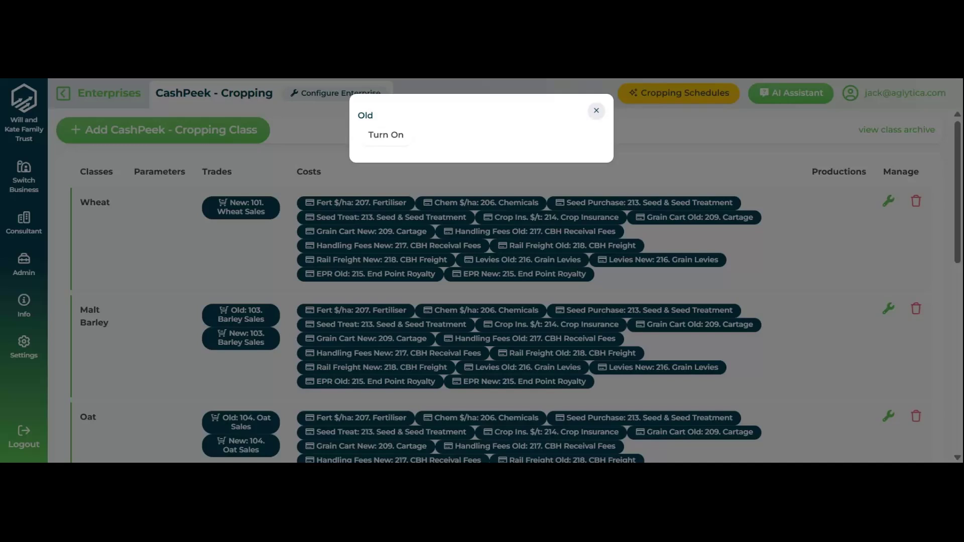
{"action": "left_click", "coordinate": [399, 136]}
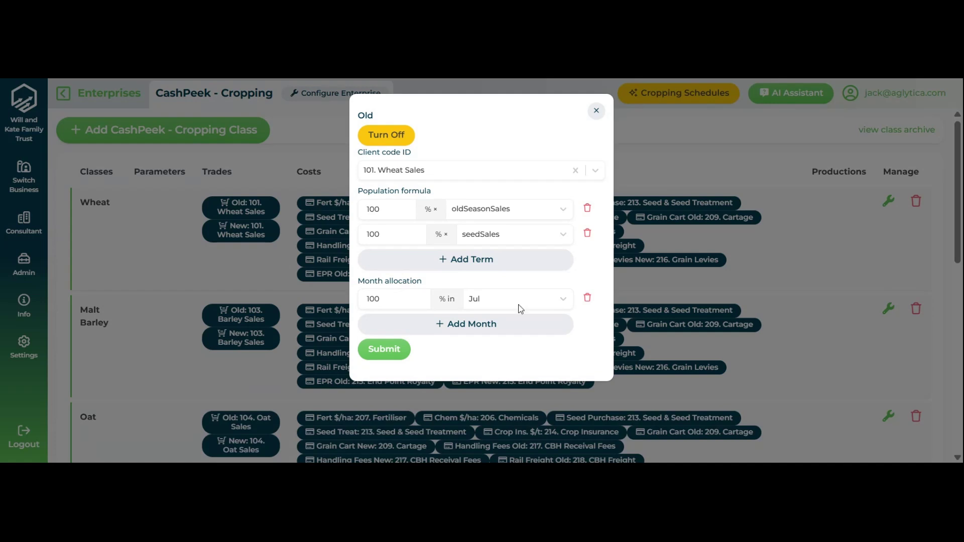
Split the month allocation of Wheat's Old sales trade into 50% in Jul and 50% in Apr.
{"action": "left_click", "coordinate": [477, 324]}
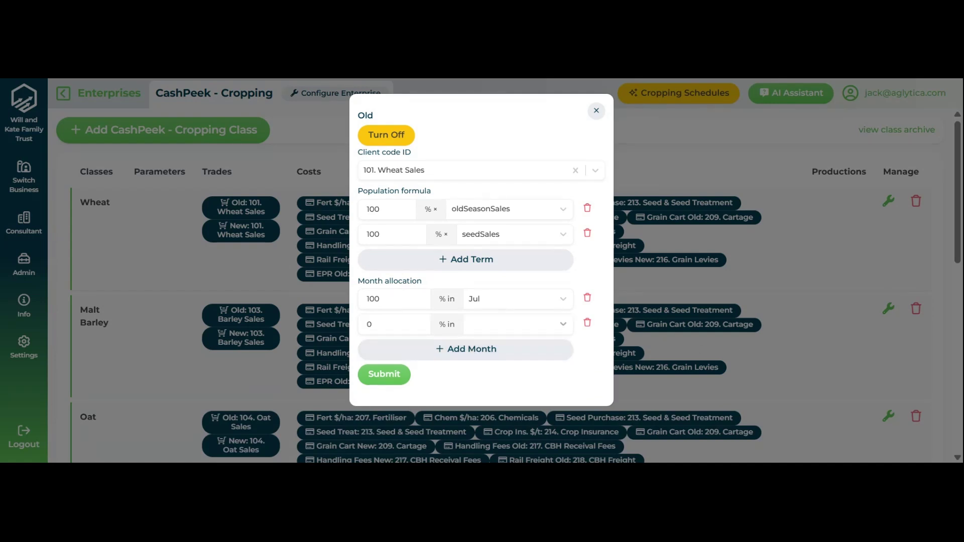
{"action": "left_click_drag", "start_coordinate": [381, 324], "coordinate": [305, 312]}
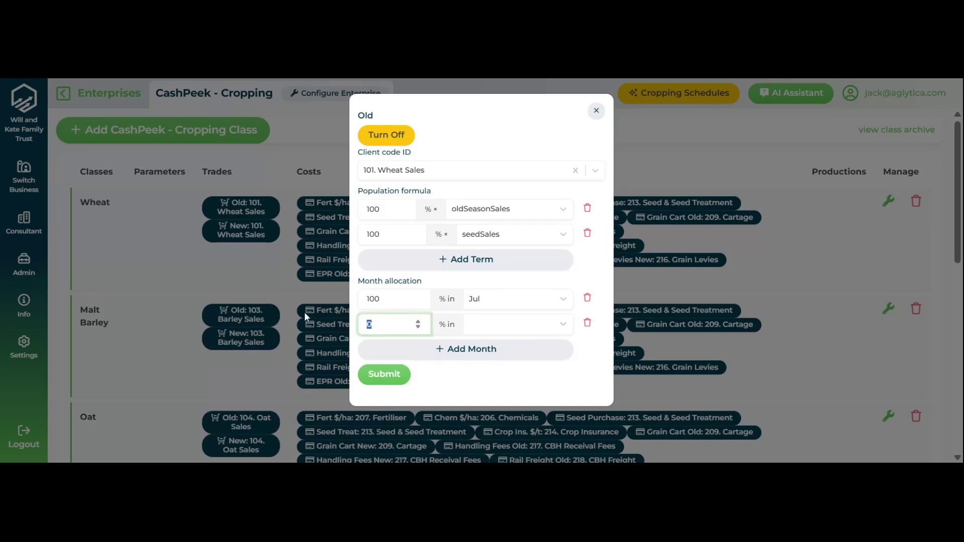
{"action": "type", "text": "50"}
{"action": "left_click", "coordinate": [517, 325]}
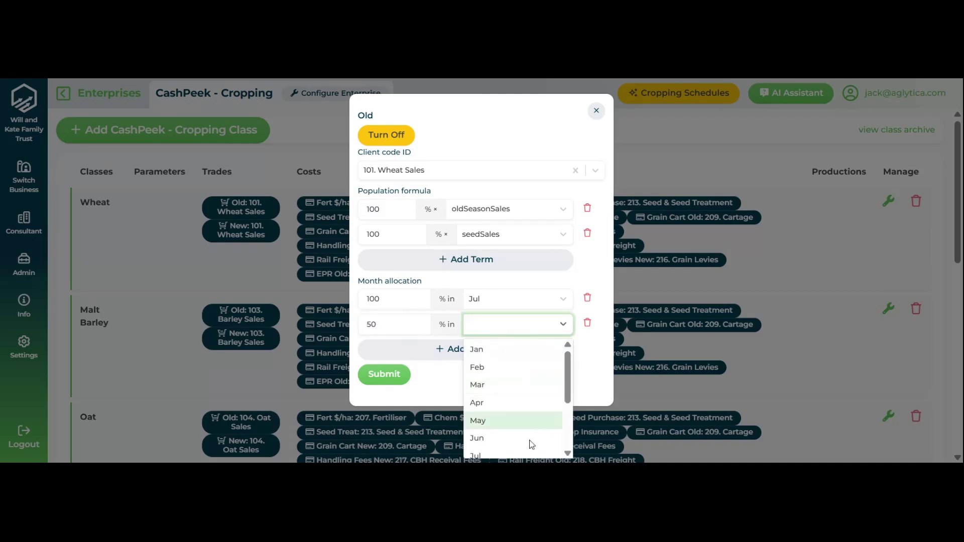
{"action": "left_click", "coordinate": [505, 402]}
{"action": "double_click", "coordinate": [373, 299]}
{"action": "type", "text": "50"}
{"action": "left_click", "coordinate": [396, 385]}
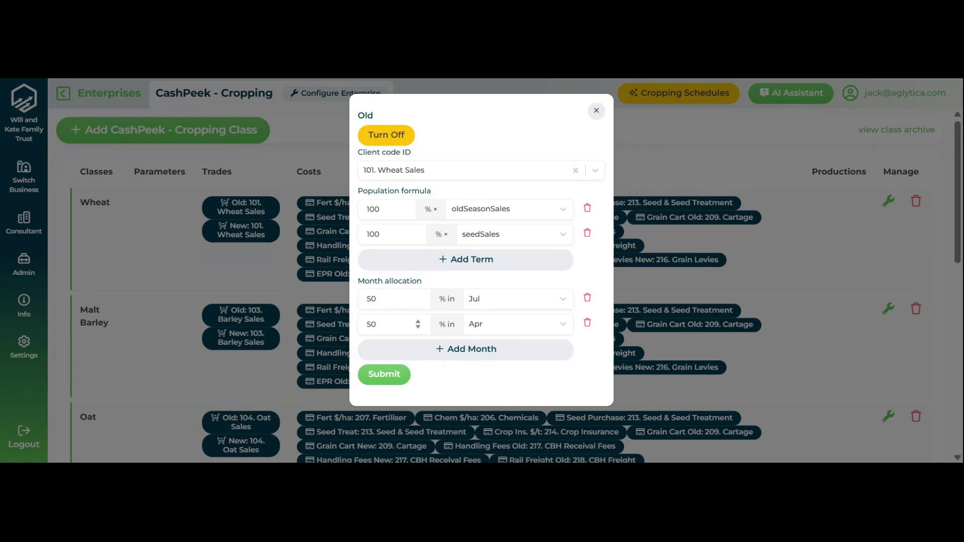
Set the Jul allocation of Wheat's Old sales trade to 100%, remove the Apr allocation, and submit the configuration.
{"action": "double_click", "coordinate": [374, 299]}
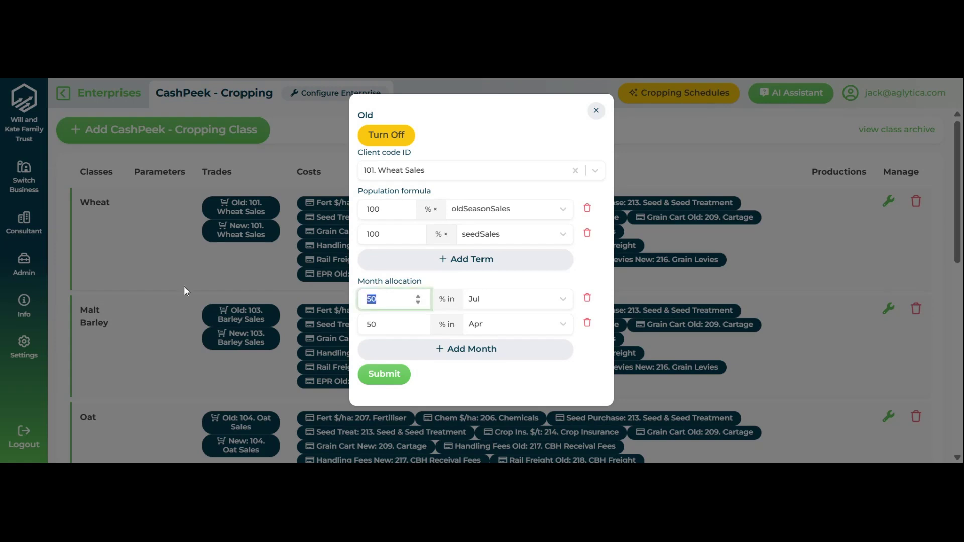
{"action": "type", "text": "100"}
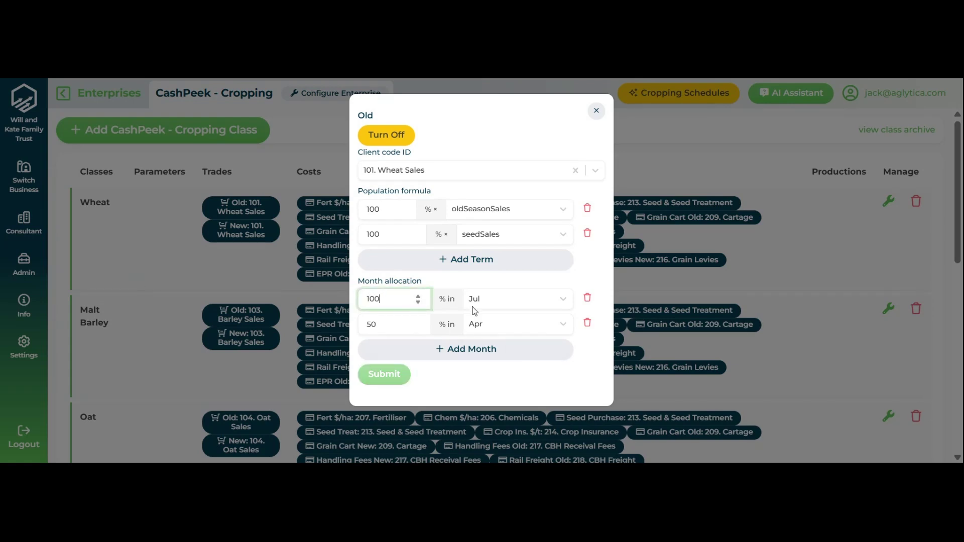
{"action": "left_click", "coordinate": [372, 325]}
{"action": "left_click", "coordinate": [587, 322]}
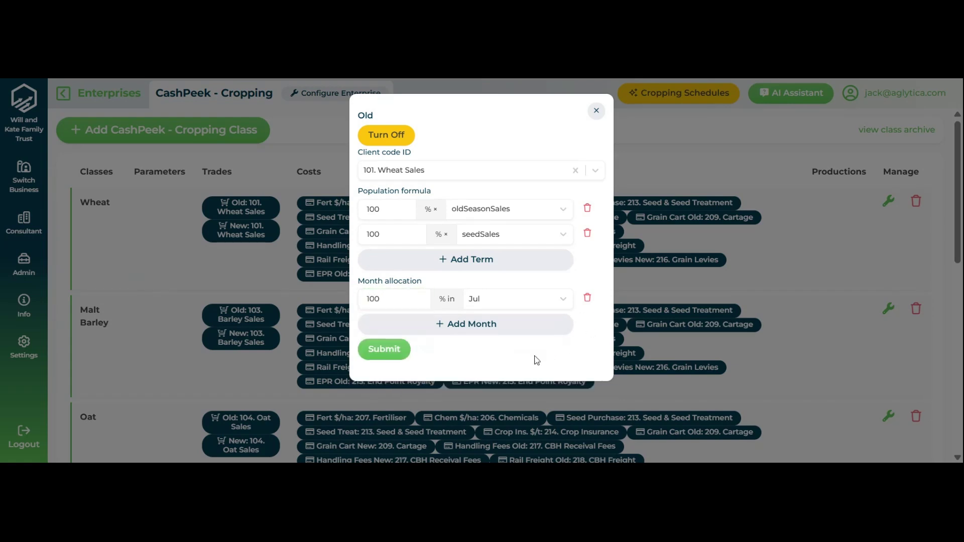
{"action": "left_click", "coordinate": [372, 353]}
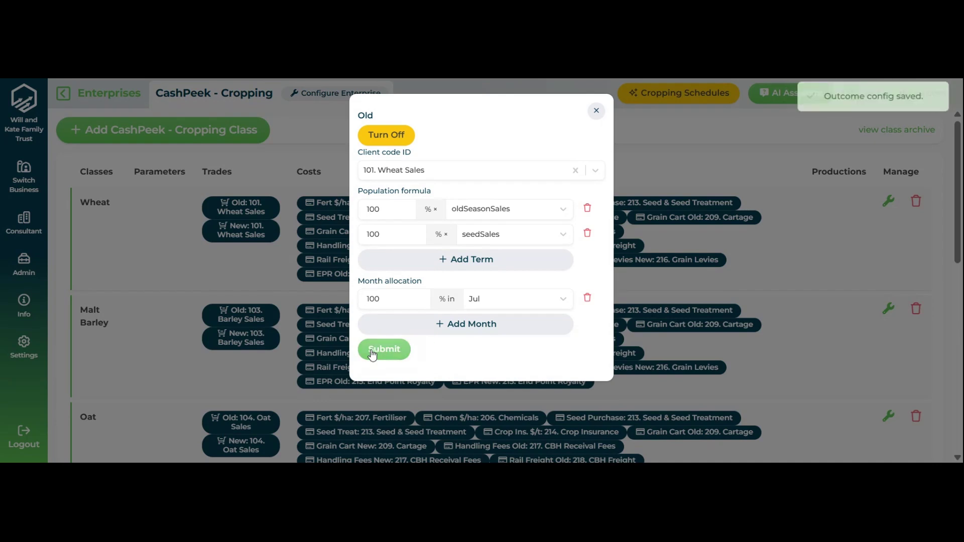
{"action": "left_click", "coordinate": [597, 111]}
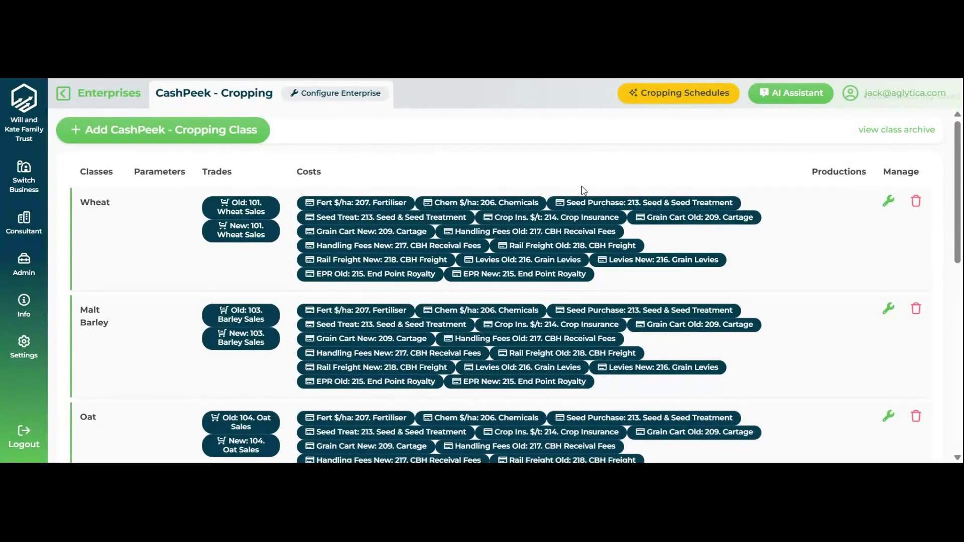
Review the population formula and month allocation of Wheat's Fert $/ha cost and submit them as they are.
{"action": "left_click", "coordinate": [386, 206]}
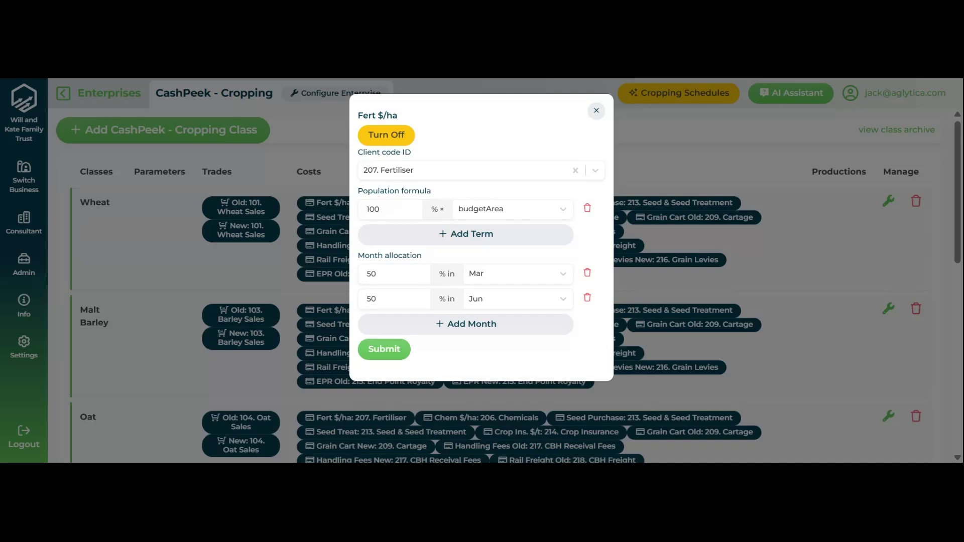
{"action": "left_click", "coordinate": [378, 347]}
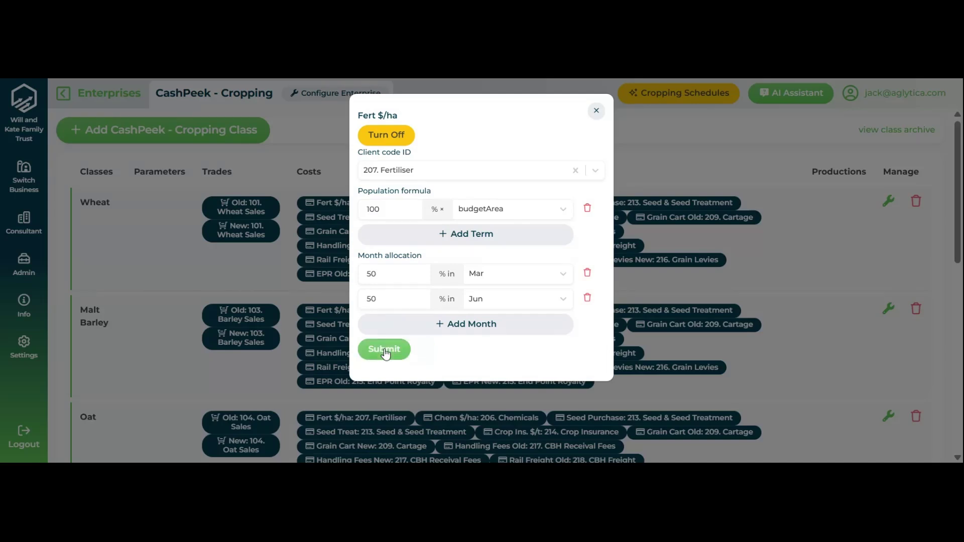
{"action": "left_click", "coordinate": [596, 111]}
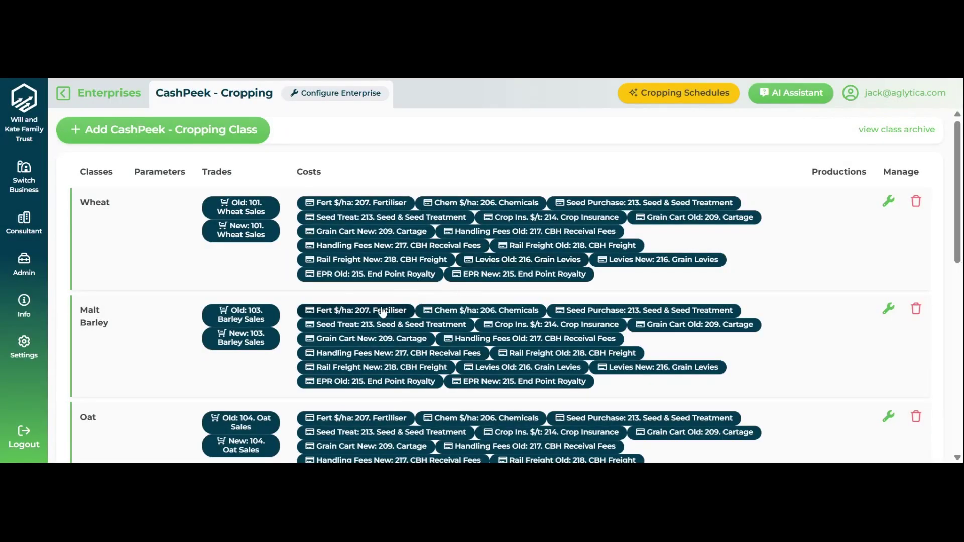
Check the client code choices and the Ag code mapping option for the Canola (GM) class's Old trade.
{"action": "scroll", "coordinate": [381, 312], "scroll_direction": "down", "scroll_amount": 3}
{"action": "scroll", "coordinate": [341, 294], "scroll_direction": "down", "scroll_amount": 3}
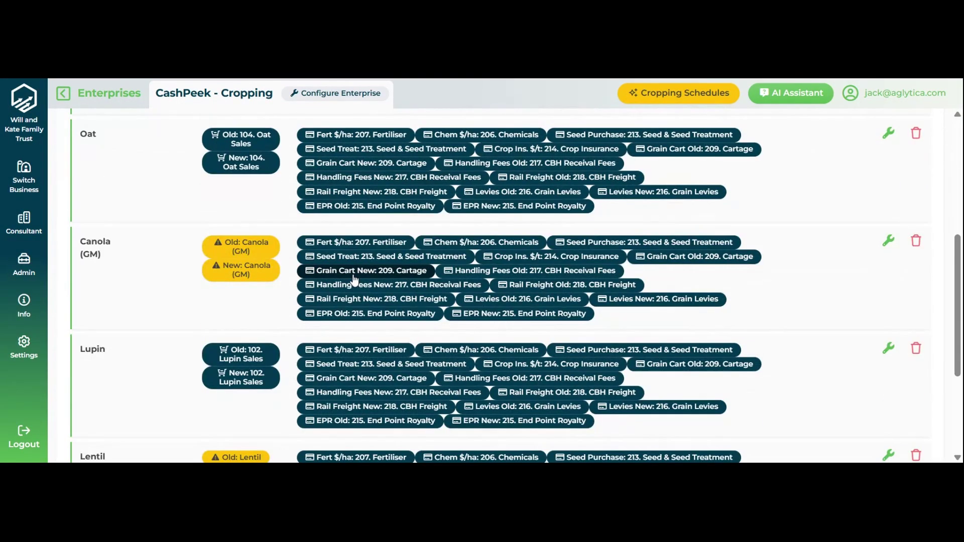
{"action": "left_click", "coordinate": [241, 254]}
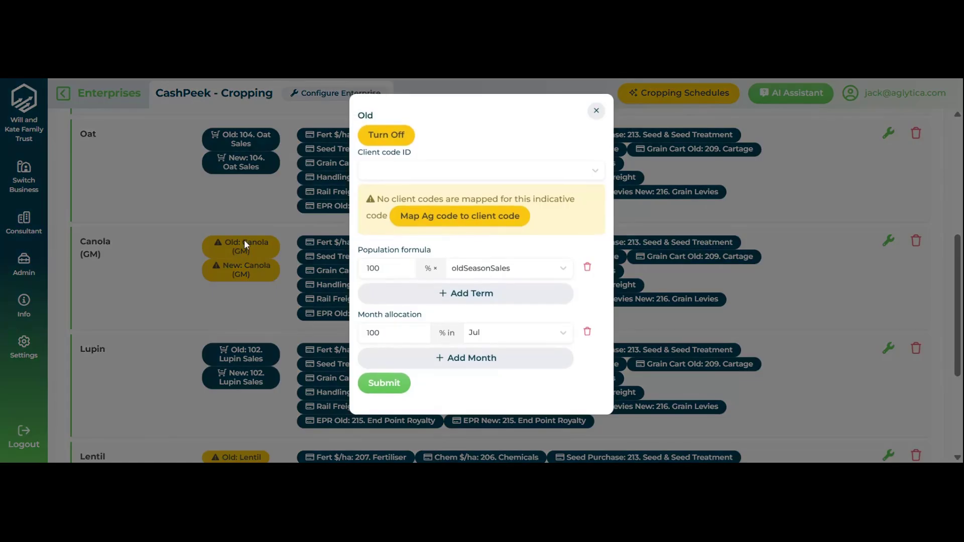
{"action": "left_click", "coordinate": [420, 172]}
{"action": "left_click", "coordinate": [420, 172]}
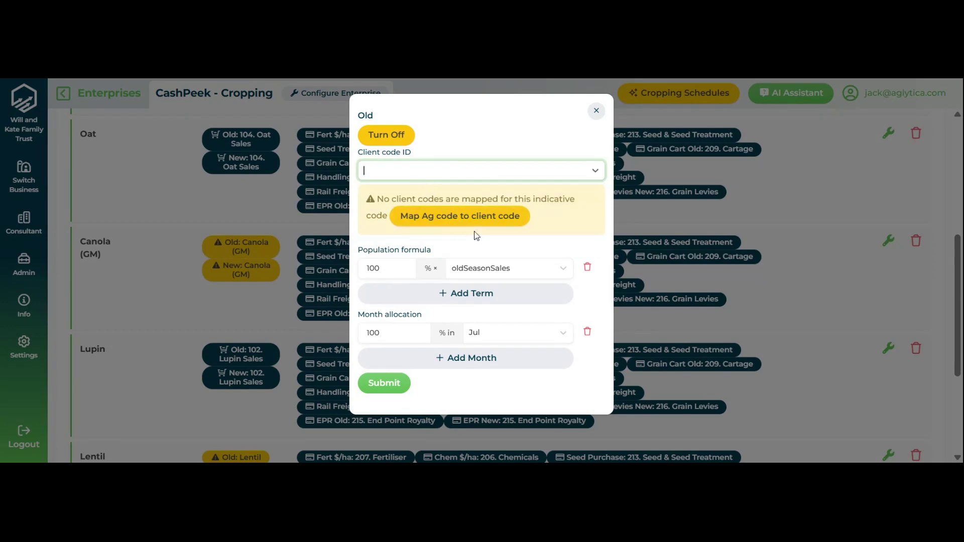
{"action": "left_click", "coordinate": [457, 216]}
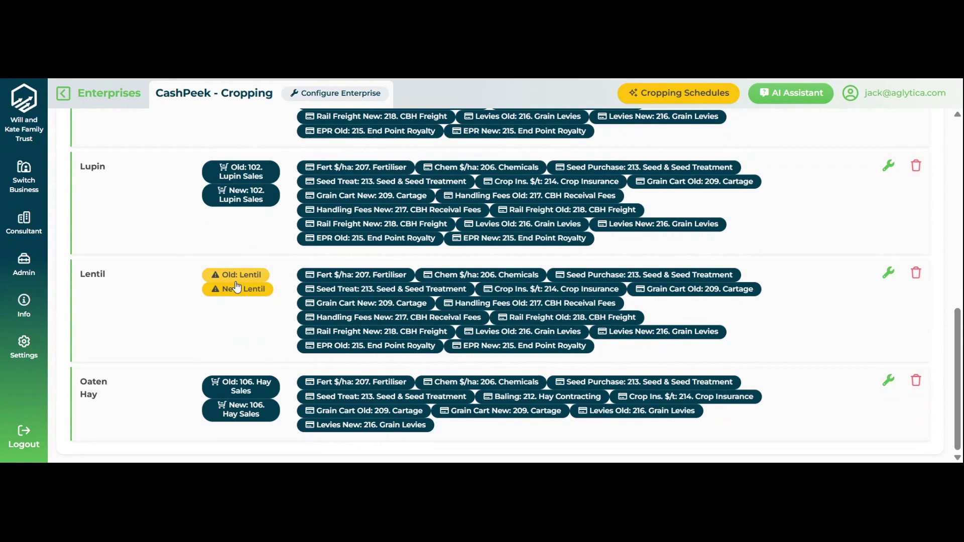
Delete the Lentil and Canola (GM) classes from the cropping enterprise.
{"action": "scroll", "coordinate": [237, 287], "scroll_direction": "up", "scroll_amount": 5}
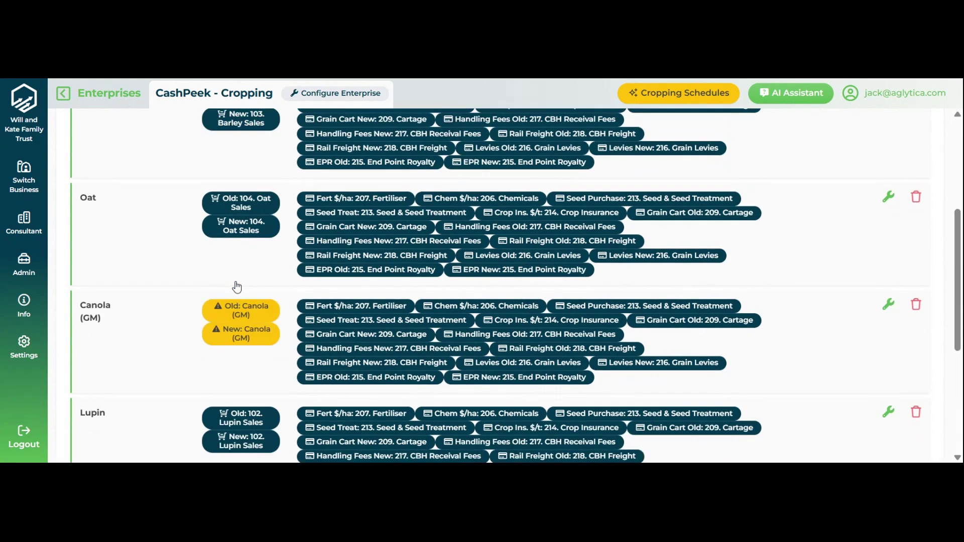
{"action": "scroll", "coordinate": [237, 288], "scroll_direction": "up", "scroll_amount": 5}
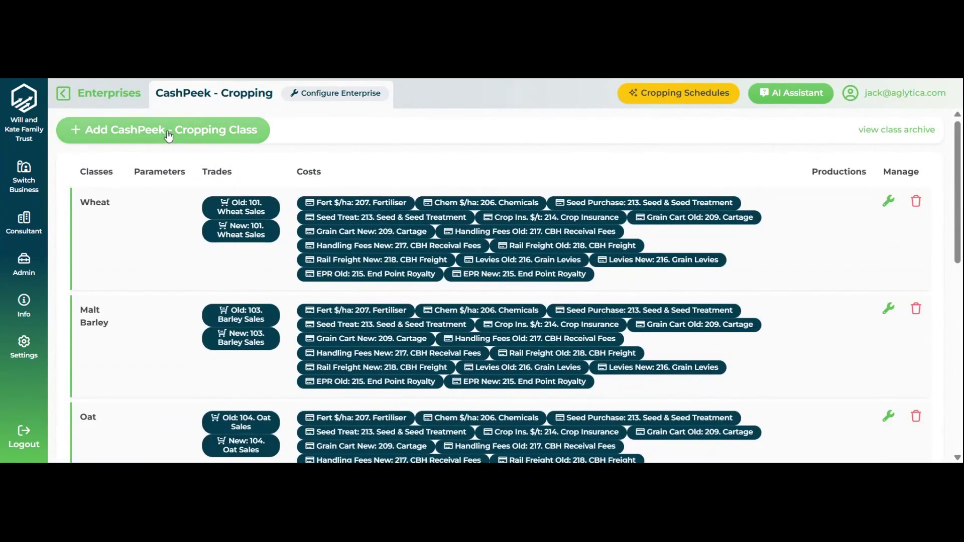
{"action": "scroll", "coordinate": [854, 448], "scroll_direction": "down", "scroll_amount": 7}
{"action": "left_click", "coordinate": [916, 274]}
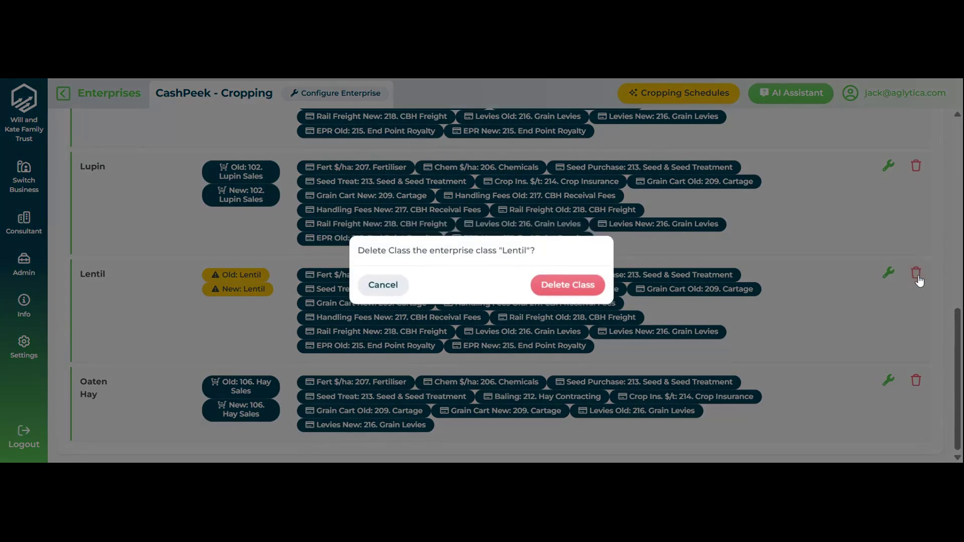
{"action": "left_click", "coordinate": [568, 285]}
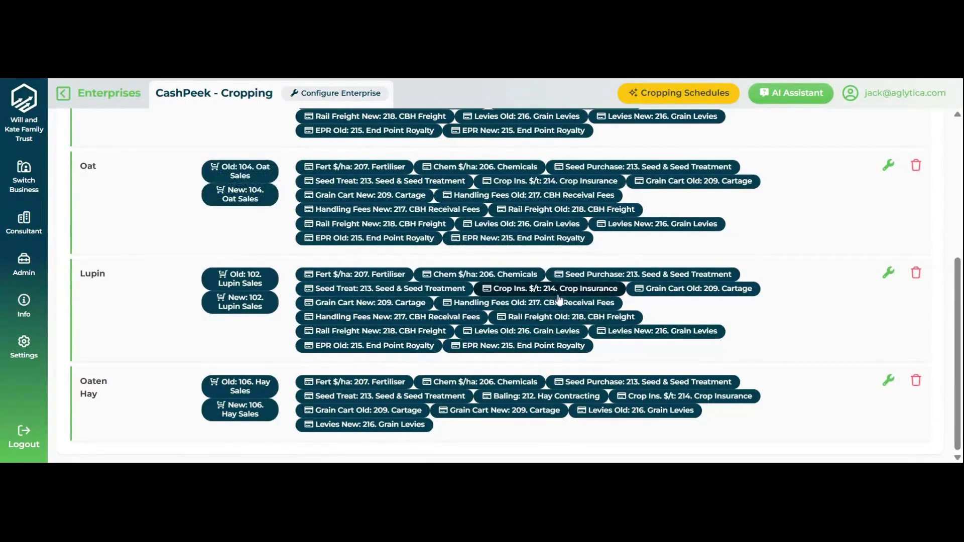
Add a new class named Lucerne to the CashPeek - Cropping enterprise and save it.
{"action": "scroll", "coordinate": [113, 171], "scroll_direction": "up", "scroll_amount": 5}
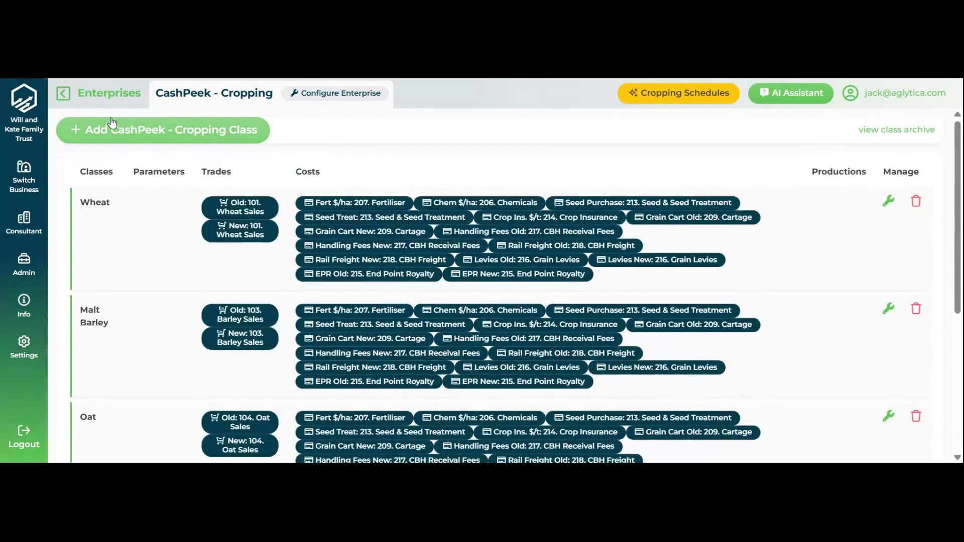
{"action": "left_click", "coordinate": [112, 126]}
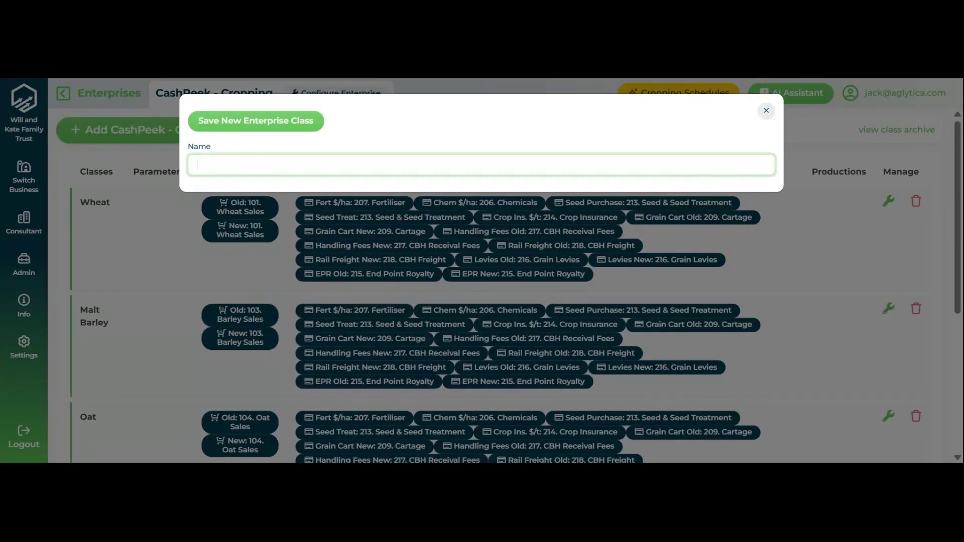
{"action": "type", "text": "Oaten Hay"}
{"action": "key", "text": "BackSpace"}
{"action": "key", "text": "BackSpace"}
{"action": "key", "text": "BackSpace"}
{"action": "key", "text": "BackSpace"}
{"action": "key", "text": "BackSpace"}
{"action": "key", "text": "BackSpace"}
{"action": "key", "text": "BackSpace"}
{"action": "key", "text": "BackSpace"}
{"action": "type", "text": "Lur"}
{"action": "type", "text": "erne"}
{"action": "left_click", "coordinate": [351, 134]}
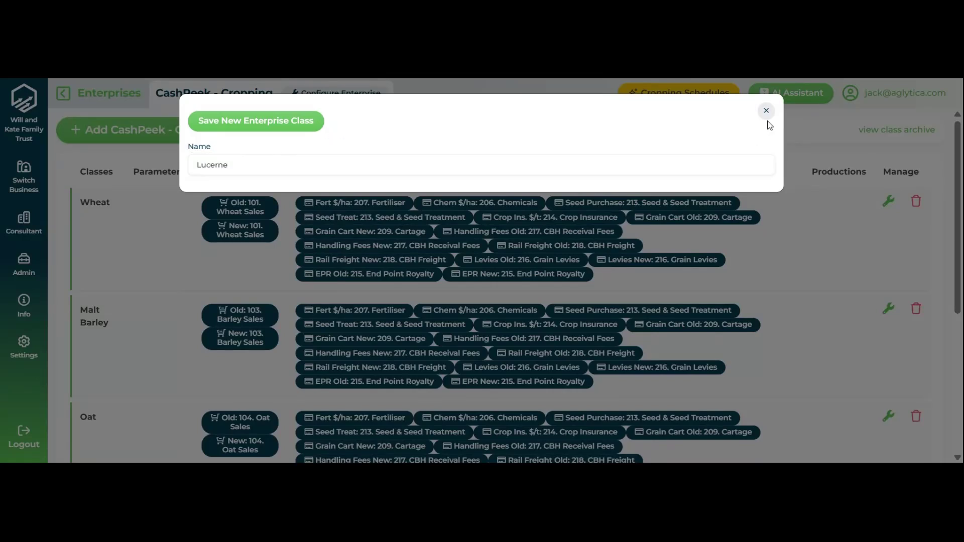
{"action": "left_click", "coordinate": [256, 121]}
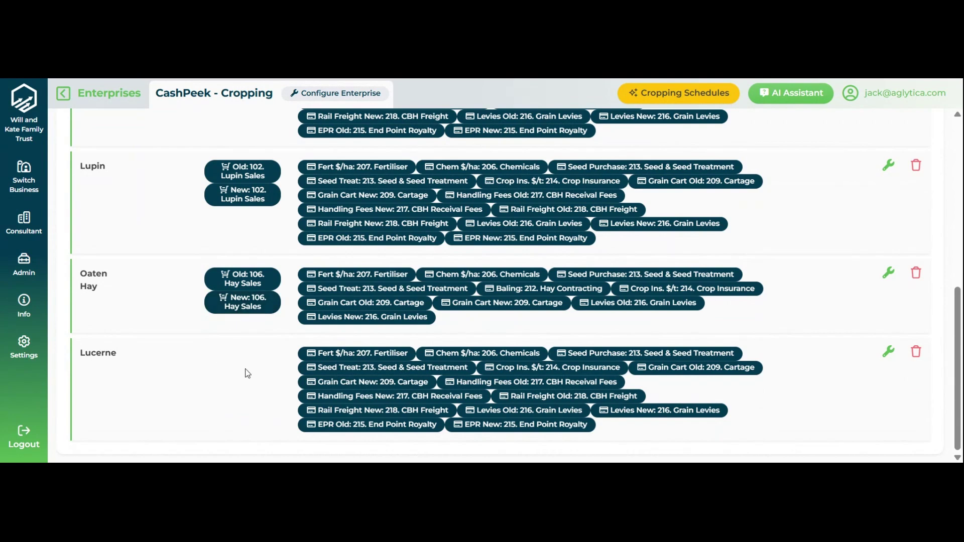
Leave the cropping enterprise setup and return to the business's home dashboard.
{"action": "left_click", "coordinate": [892, 356]}
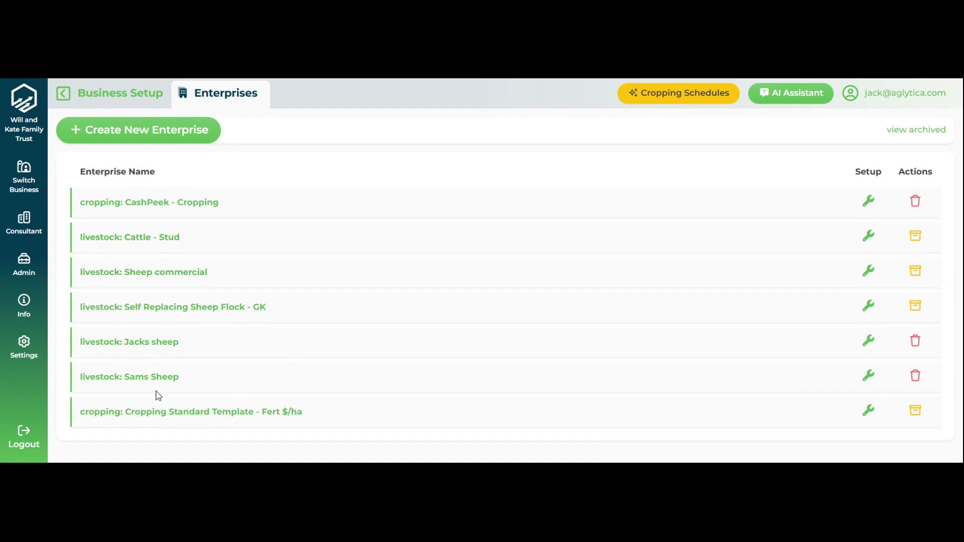
{"action": "left_click", "coordinate": [26, 101]}
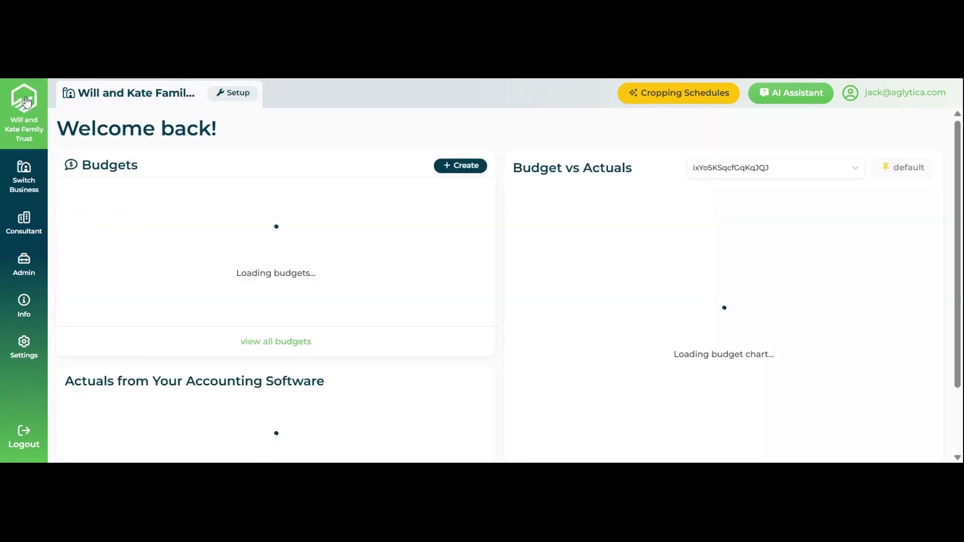
Open the Master Budget CashPeek Pastoral and create its Cropping Standard Template - Fert $/ha schedule.
{"action": "left_click", "coordinate": [210, 191]}
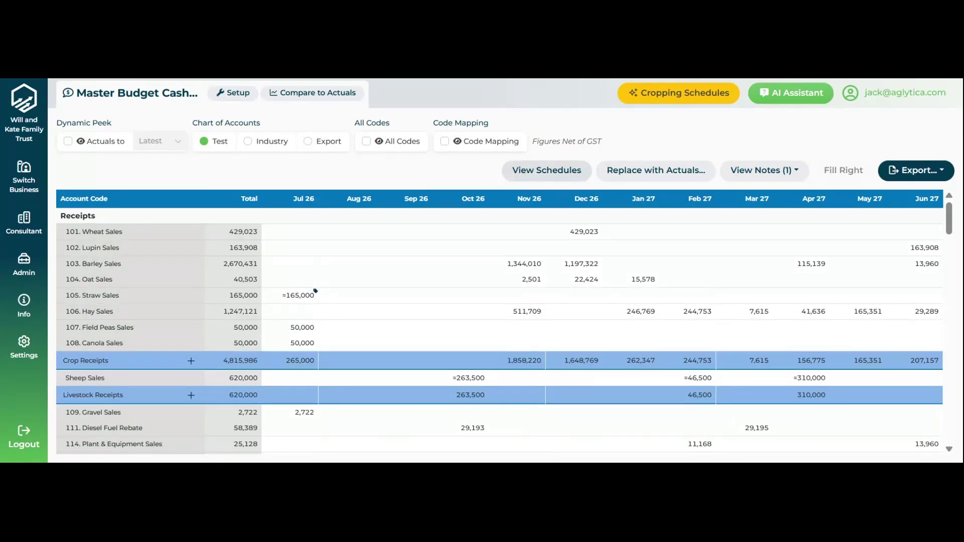
{"action": "left_click", "coordinate": [529, 173]}
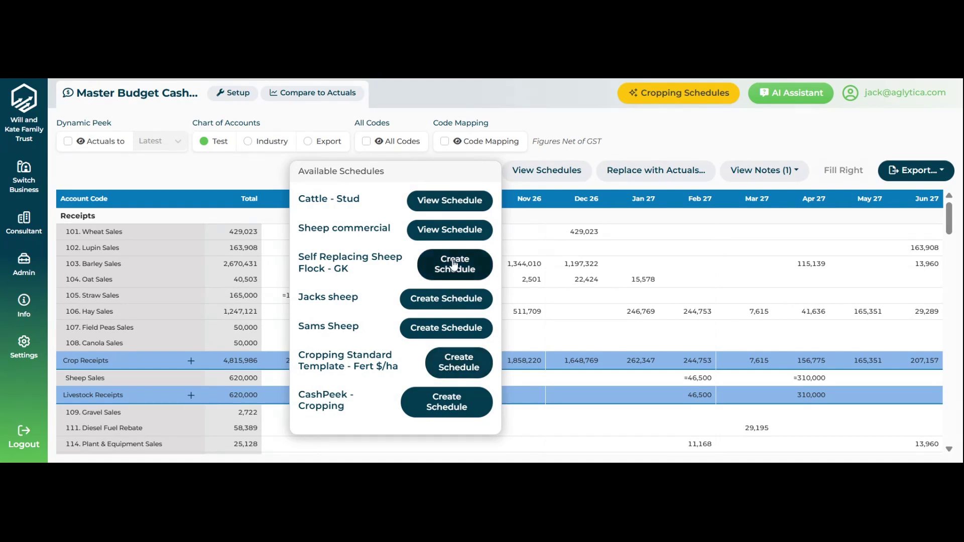
{"action": "left_click", "coordinate": [458, 363]}
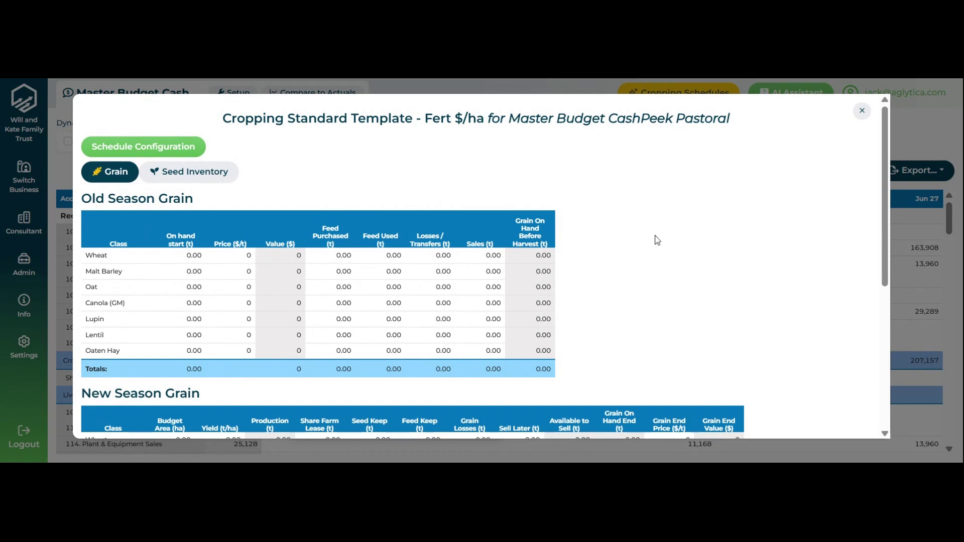
In Old Season Grain, set Wheat's on-hand start to 1000 t and its price to 335 $/t.
{"action": "left_click_drag", "start_coordinate": [884, 128], "coordinate": [851, 134]}
{"action": "left_click", "coordinate": [171, 260]}
{"action": "type", "text": "1000"}
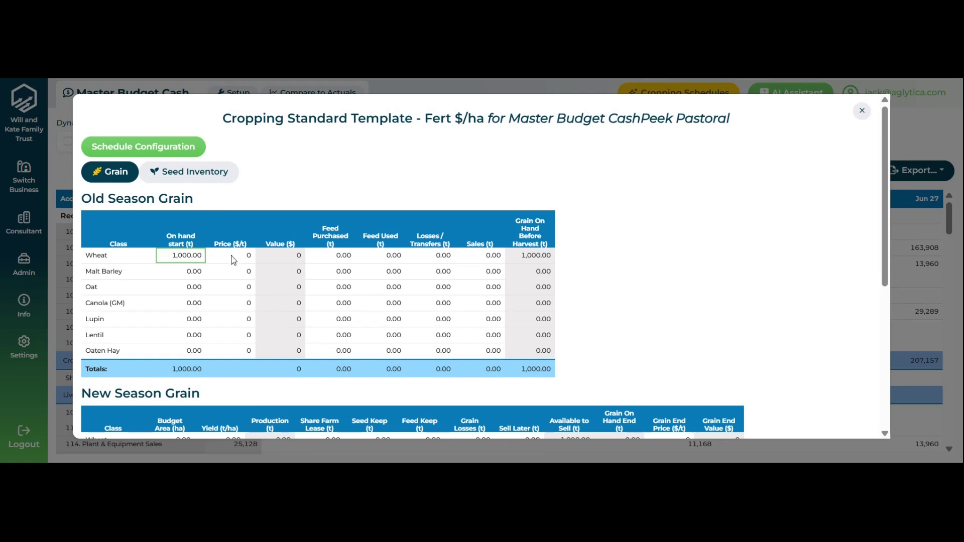
{"action": "left_click", "coordinate": [233, 259]}
{"action": "type", "text": "335"}
{"action": "key", "text": "Return"}
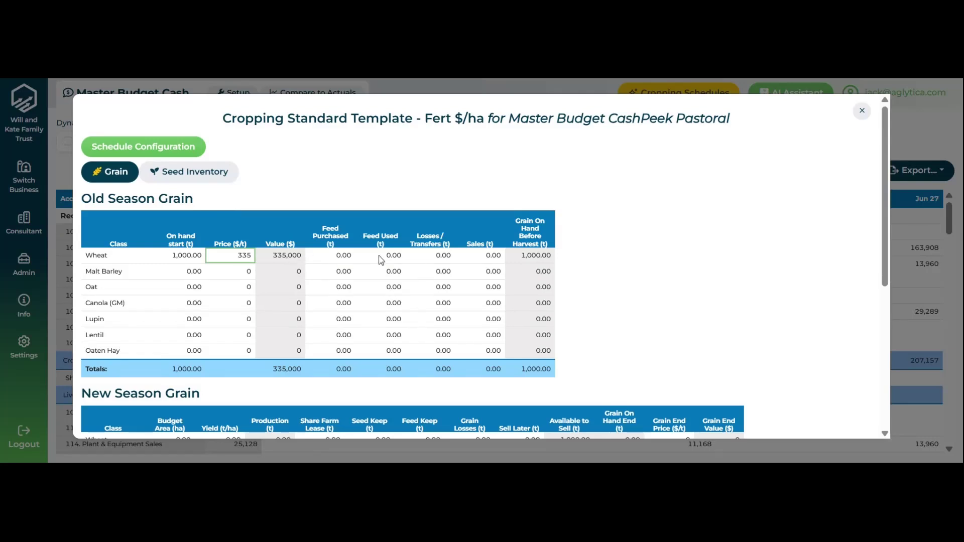
Set Wheat's old season losses/transfers to 5 t and its sales to 500 t.
{"action": "left_click", "coordinate": [445, 258]}
{"action": "type", "text": "5"}
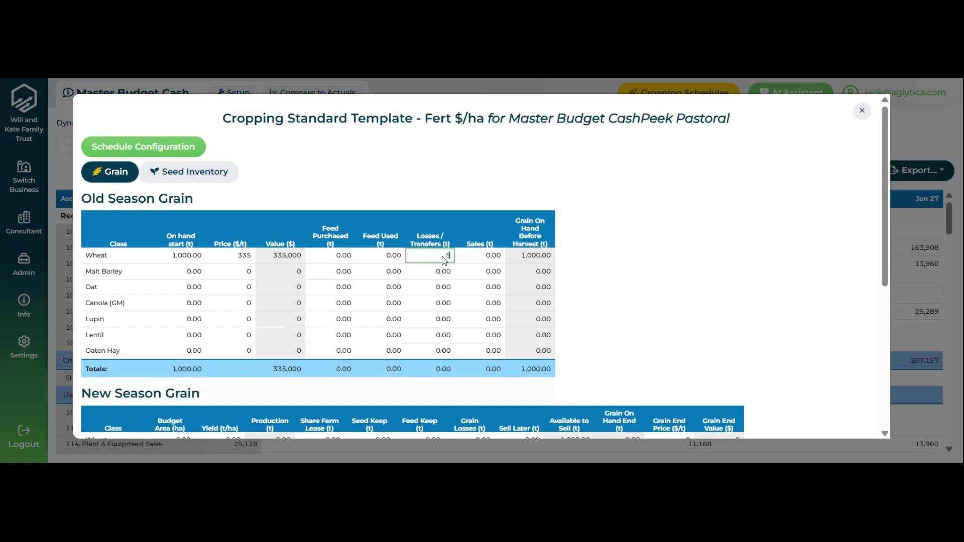
{"action": "key", "text": "Return"}
{"action": "left_click", "coordinate": [481, 255]}
{"action": "type", "text": "500"}
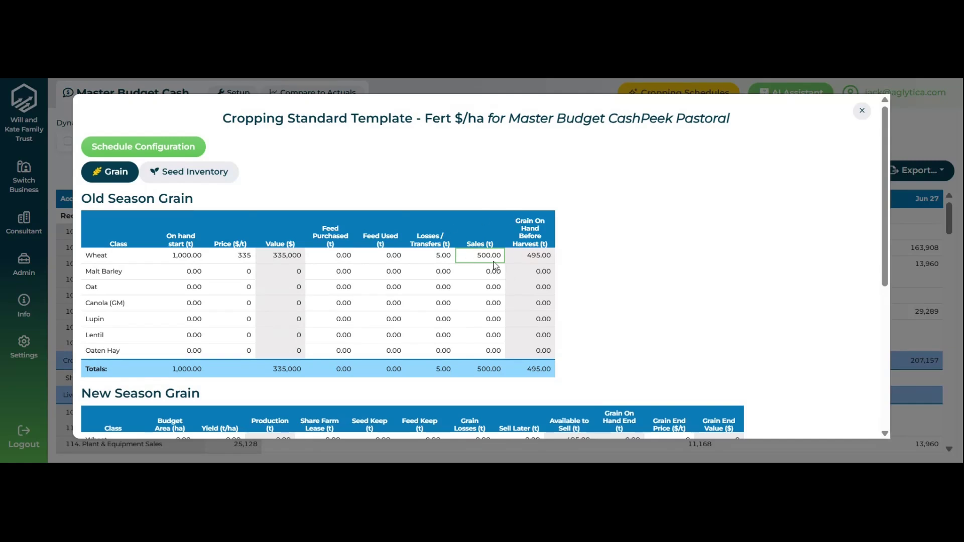
In the 101. Wheat Sales allocation table, allocate Old Wheat sales 50% to Oct 26 and 50% to Apr 27.
{"action": "scroll", "coordinate": [480, 260], "scroll_direction": "down", "scroll_amount": 5}
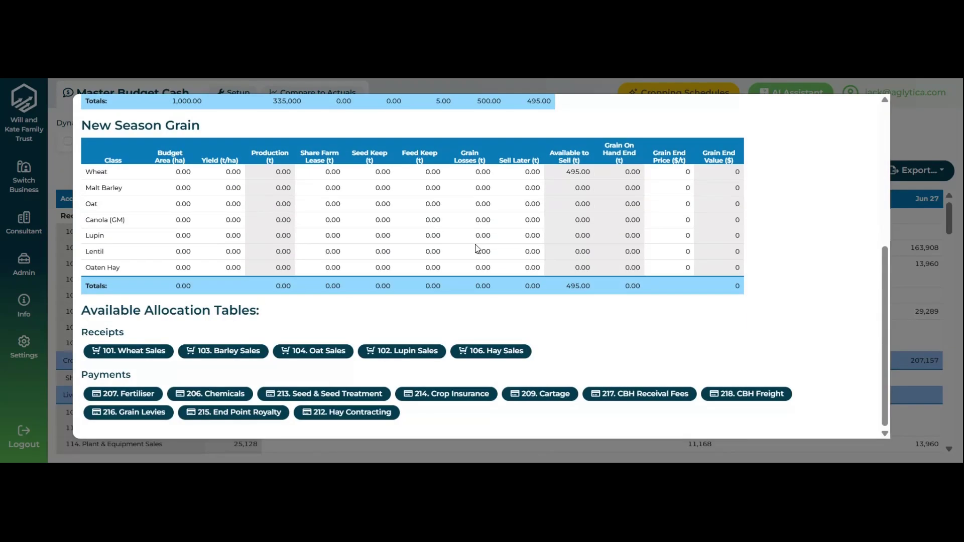
{"action": "left_click", "coordinate": [125, 351]}
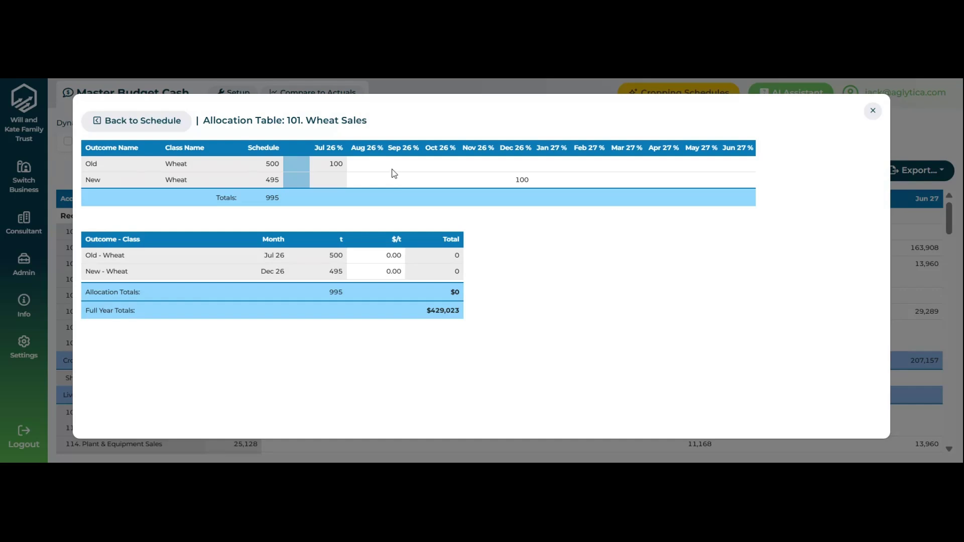
{"action": "left_click", "coordinate": [335, 169]}
{"action": "left_click", "coordinate": [394, 164]}
{"action": "left_click", "coordinate": [441, 165]}
{"action": "type", "text": "50"}
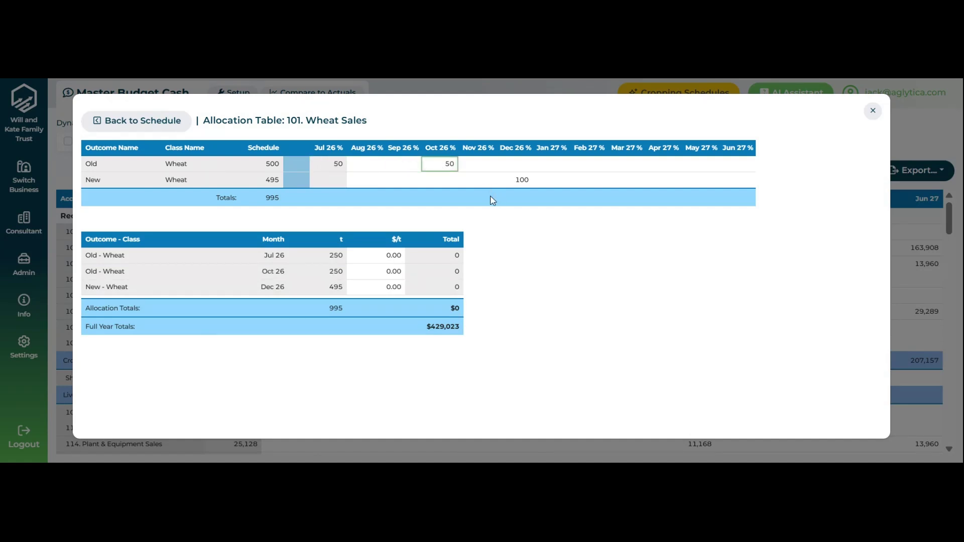
{"action": "left_click", "coordinate": [671, 163]}
{"action": "type", "text": "50"}
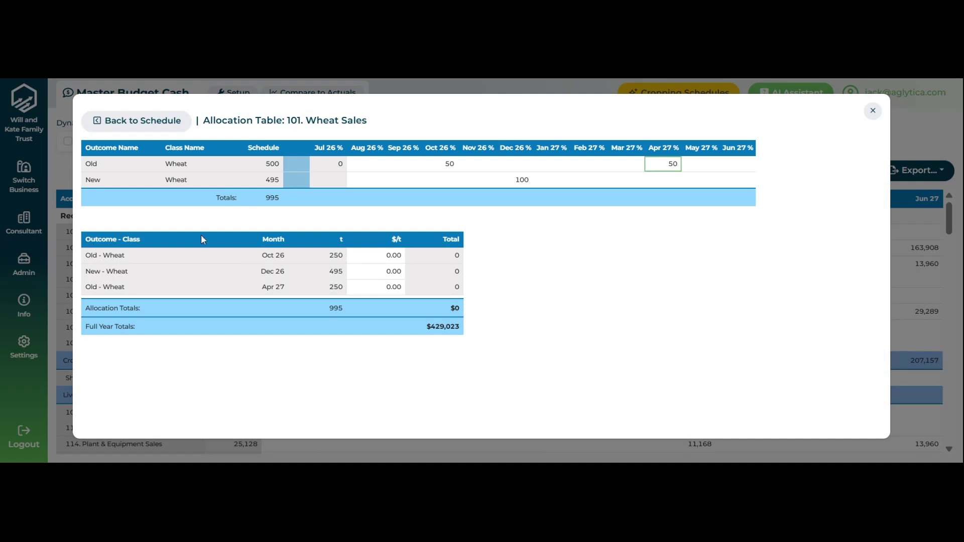
Price the Old Wheat sales at 350 $/t for Oct 26 and 410 $/t for Apr 27, and return to the schedule.
{"action": "left_click", "coordinate": [372, 260]}
{"action": "type", "text": "350"}
{"action": "key", "text": "Return"}
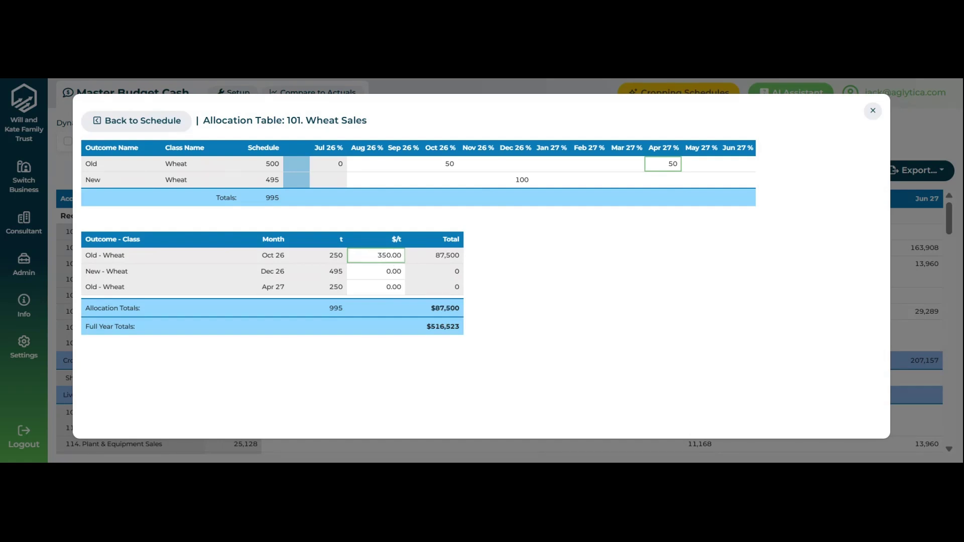
{"action": "left_click", "coordinate": [374, 289]}
{"action": "type", "text": "410"}
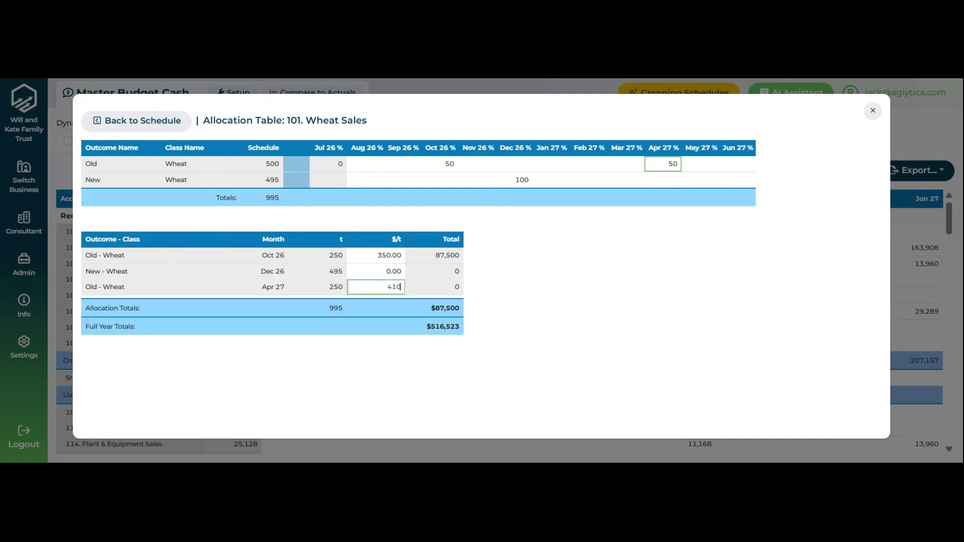
{"action": "key", "text": "Return"}
{"action": "left_click", "coordinate": [146, 121]}
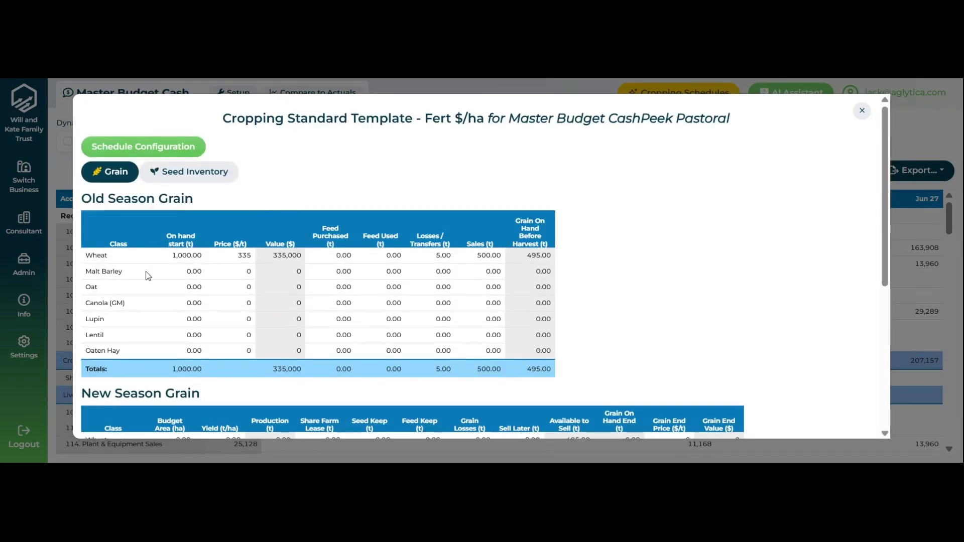
Set Malt Barley's old season on-hand start to 500 t.
{"action": "left_click", "coordinate": [177, 274]}
{"action": "type", "text": "500"}
{"action": "key", "text": "Return"}
Enter new season budget areas of 2000 ha for Wheat, 1500 ha for Malt Barley, 500 ha for Oat and 500 ha for Oaten Hay.
{"action": "scroll", "coordinate": [592, 344], "scroll_direction": "down", "scroll_amount": 3}
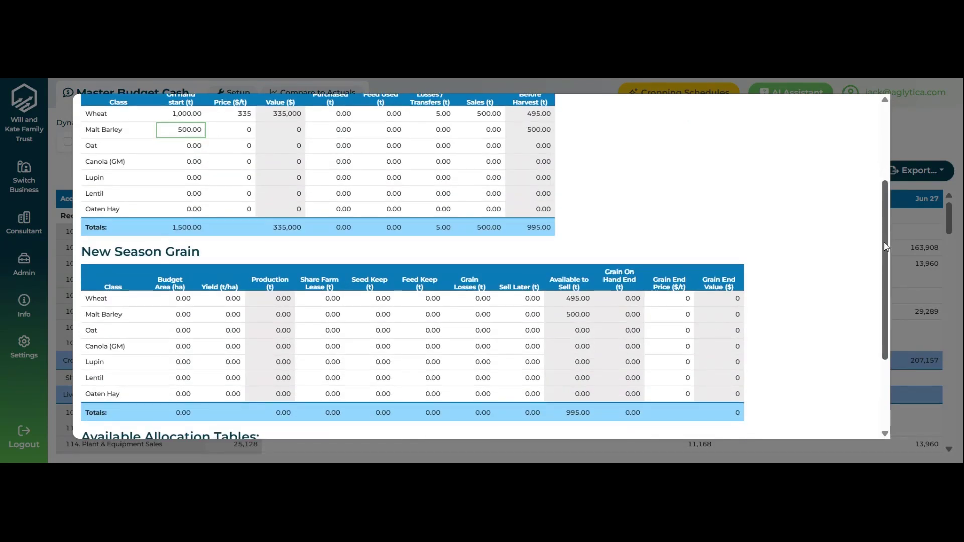
{"action": "left_click_drag", "start_coordinate": [886, 246], "coordinate": [888, 296]}
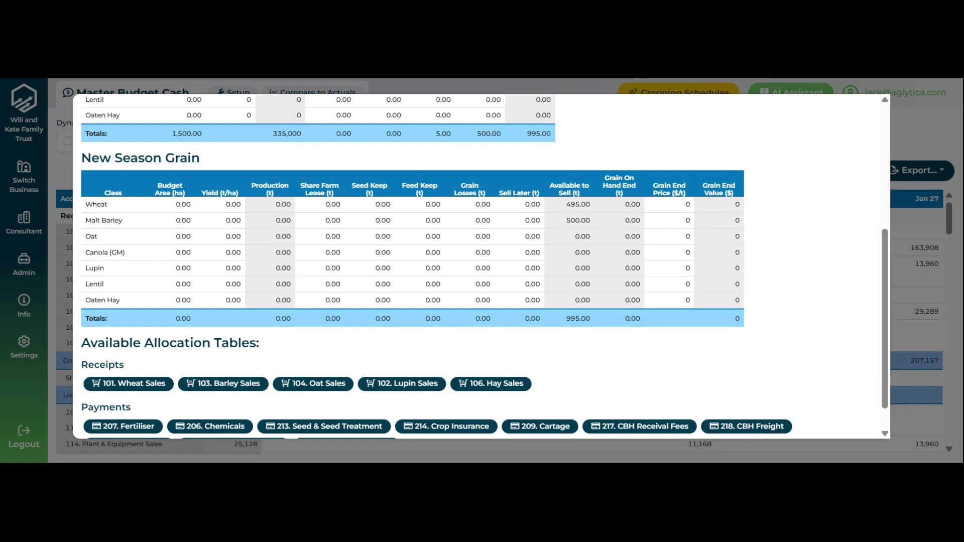
{"action": "left_click", "coordinate": [169, 208]}
{"action": "type", "text": "2000"}
{"action": "left_click", "coordinate": [168, 220]}
{"action": "type", "text": "1500"}
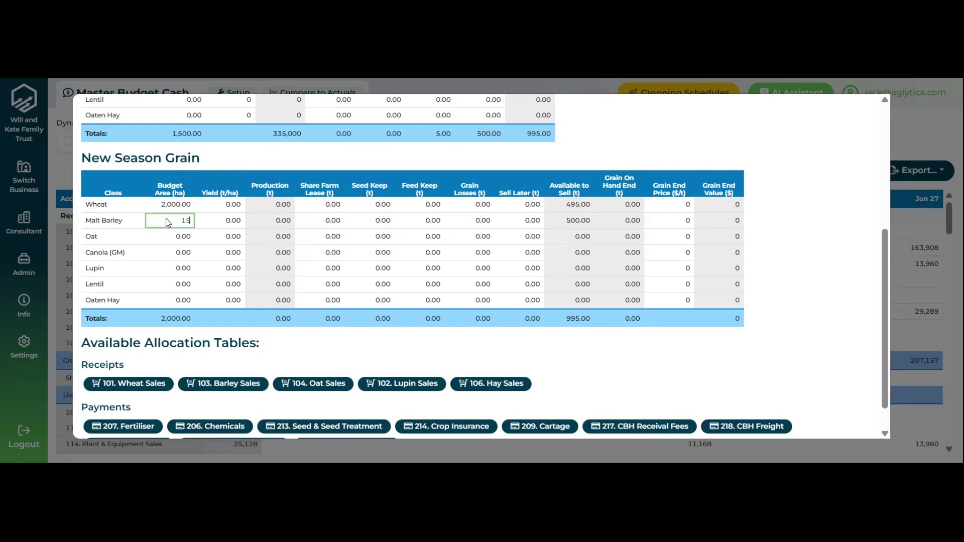
{"action": "left_click", "coordinate": [173, 237]}
{"action": "type", "text": "500"}
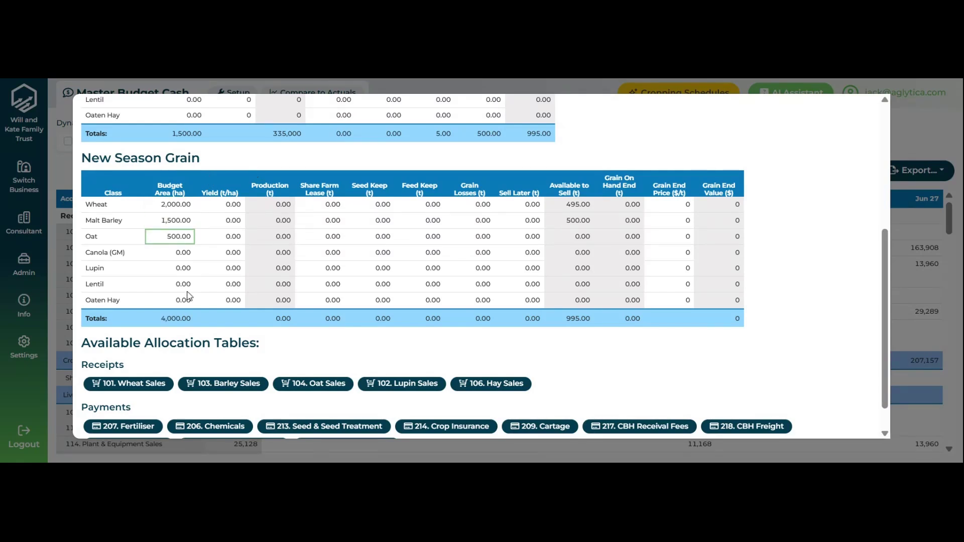
{"action": "left_click", "coordinate": [189, 297]}
{"action": "type", "text": "500"}
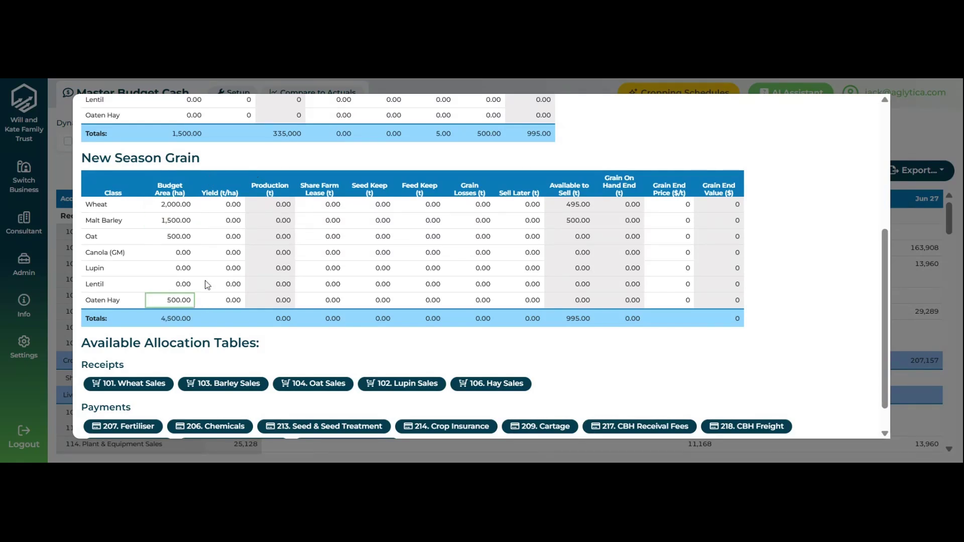
Enter new season yields of 5 t/ha for Wheat, 6.8 t/ha for Malt Barley and 4.75 t/ha for Oat.
{"action": "left_click", "coordinate": [231, 204]}
{"action": "type", "text": "5"}
{"action": "left_click", "coordinate": [224, 222]}
{"action": "type", "text": "6.8"}
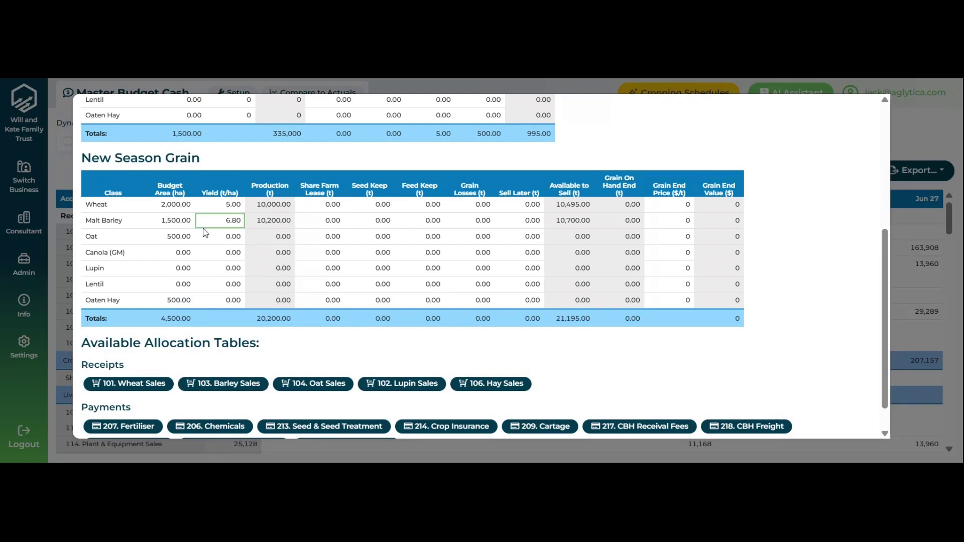
{"action": "left_click", "coordinate": [226, 237]}
{"action": "type", "text": "4.75"}
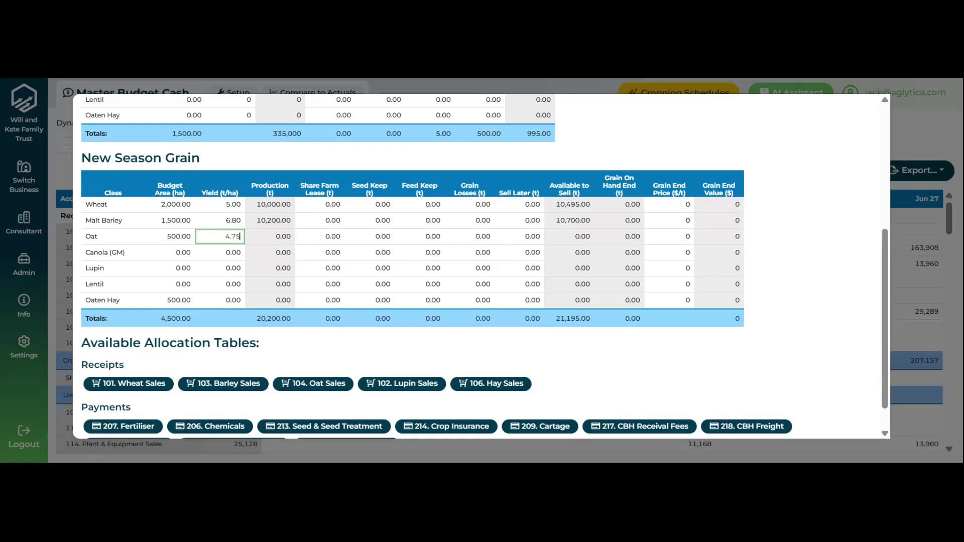
Set Canola (GM)'s new season budget area to 250 ha and its yield to 3 t/ha.
{"action": "left_click", "coordinate": [179, 253]}
{"action": "type", "text": "250"}
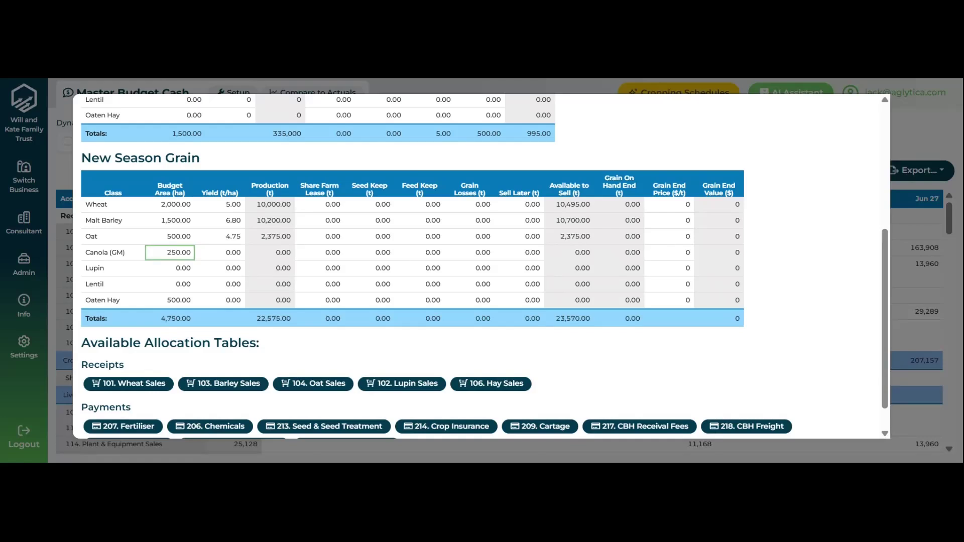
{"action": "left_click", "coordinate": [215, 256]}
{"action": "type", "text": "3"}
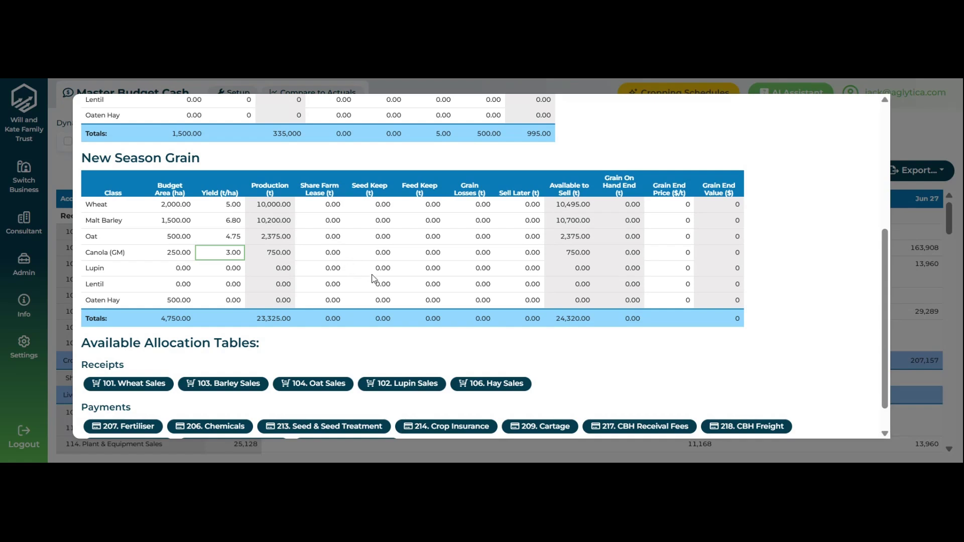
Set new season Wheat's sell-later amount to 2000 t and its grain end price to 375 $/t.
{"action": "scroll", "coordinate": [887, 236], "scroll_direction": "down", "scroll_amount": 2}
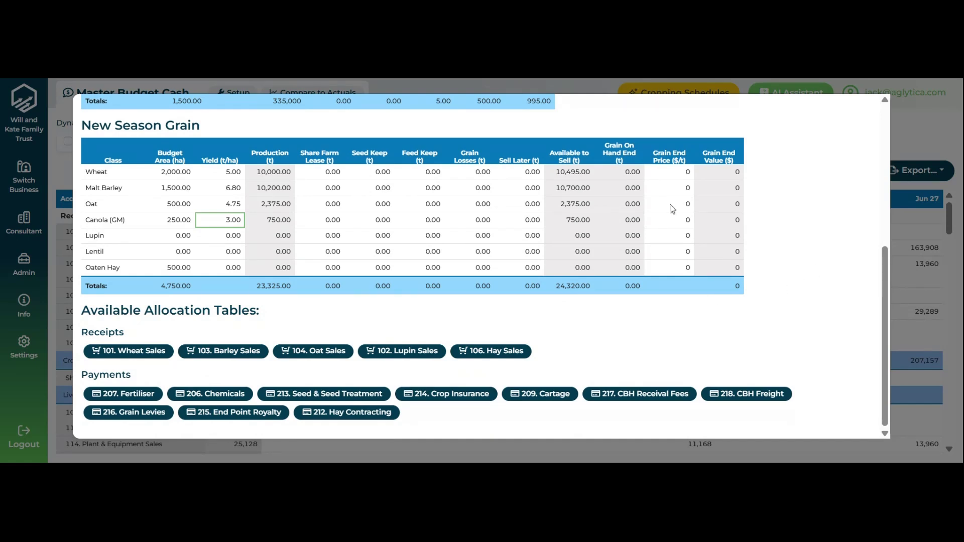
{"action": "left_click", "coordinate": [512, 175]}
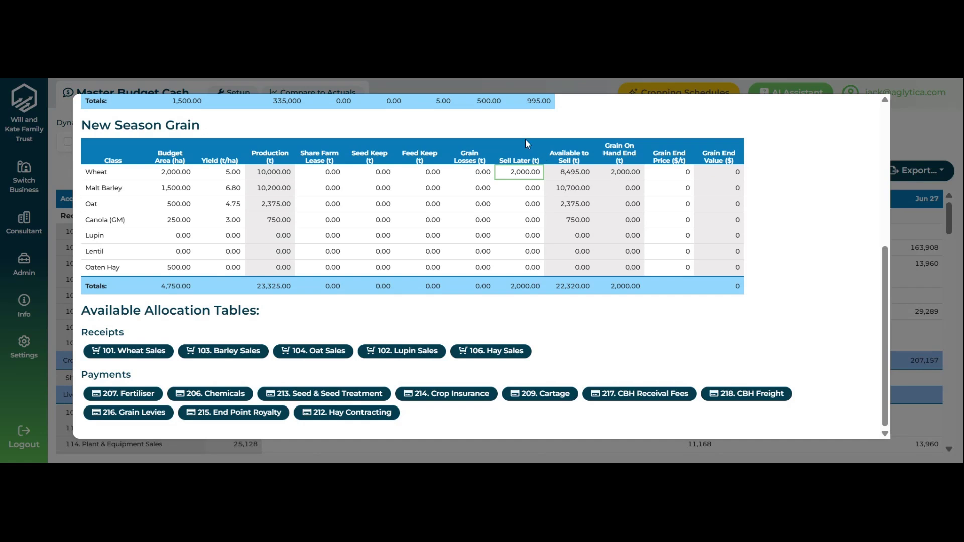
{"action": "scroll", "coordinate": [527, 143], "scroll_direction": "up", "scroll_amount": 3}
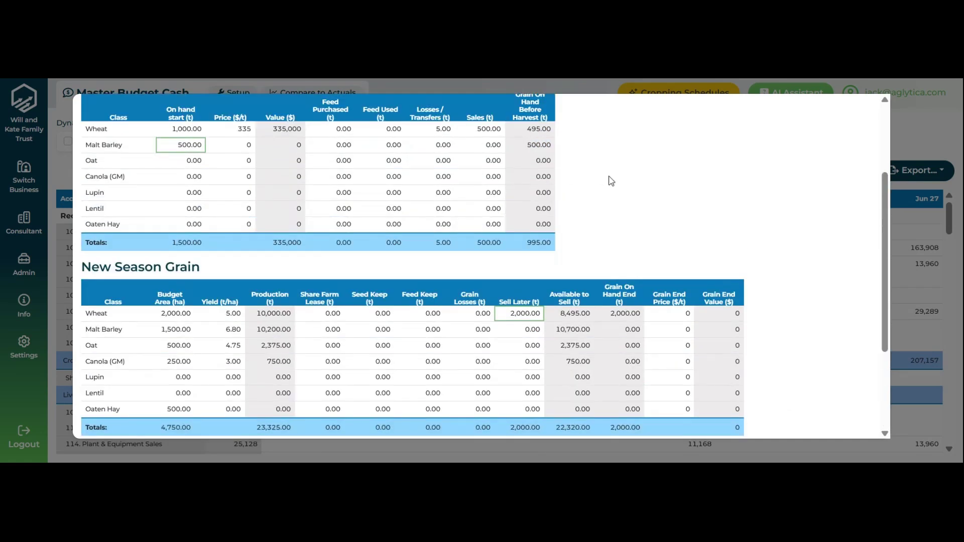
{"action": "scroll", "coordinate": [610, 181], "scroll_direction": "down", "scroll_amount": 3}
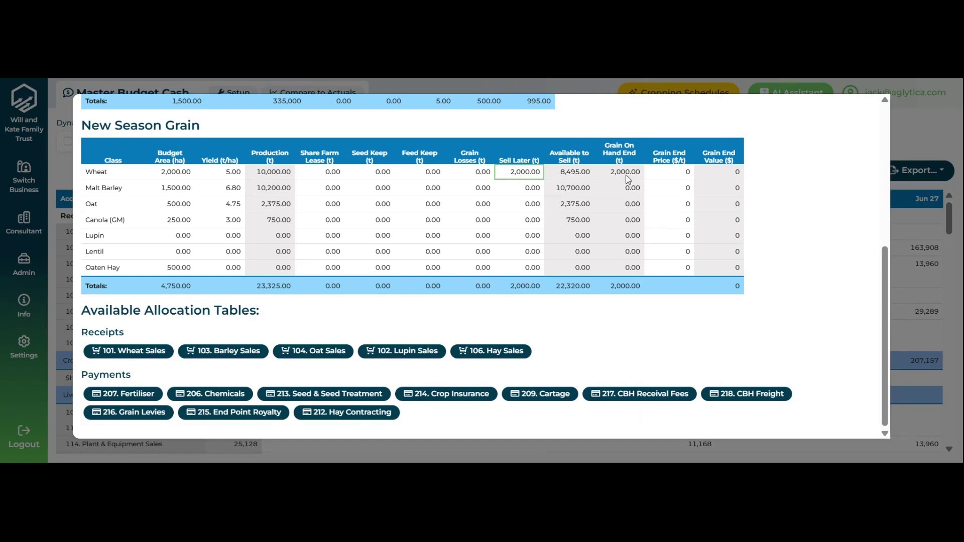
{"action": "left_click", "coordinate": [660, 174]}
{"action": "type", "text": "375"}
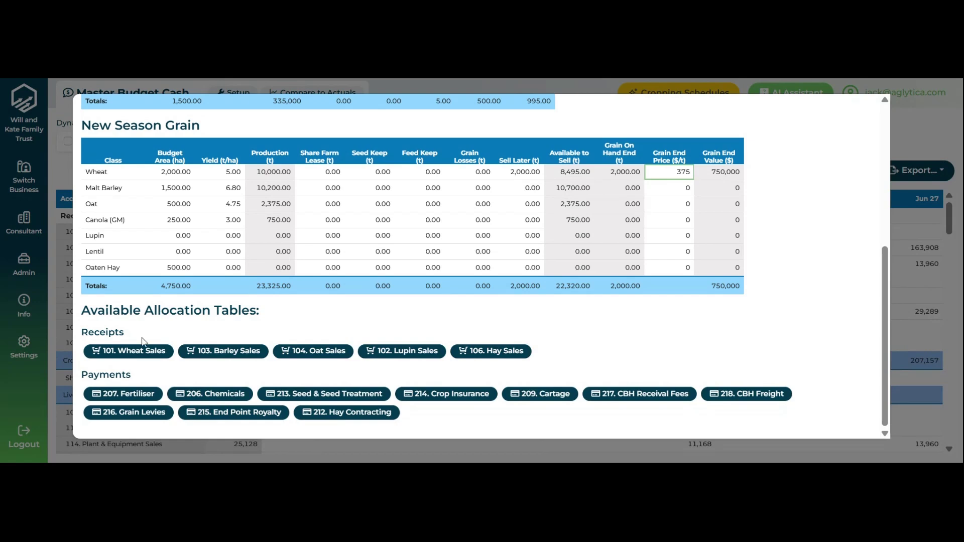
In the 103. Barley Sales allocation table, price New Malt Barley at 450 $/t for Dec 26 and return to the schedule.
{"action": "left_click", "coordinate": [240, 353]}
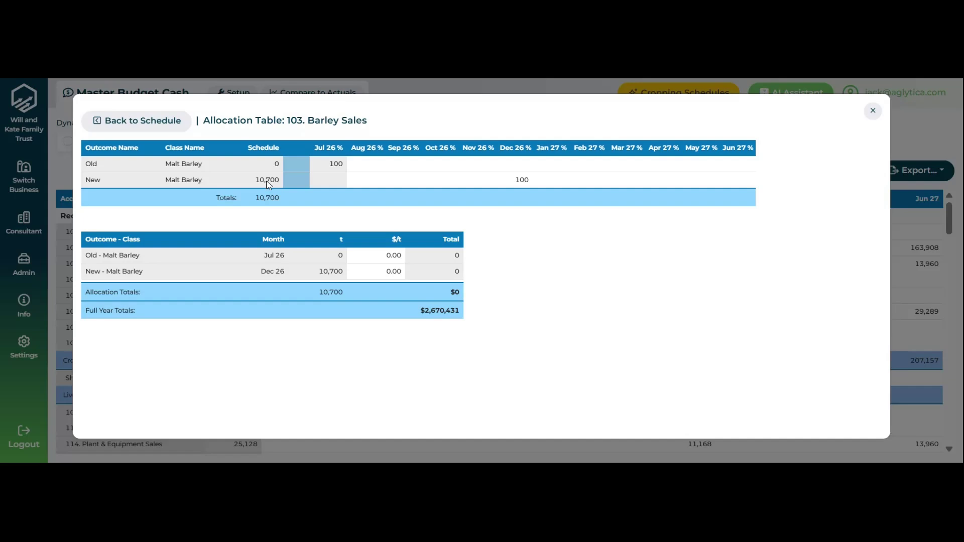
{"action": "left_click", "coordinate": [523, 181]}
{"action": "left_click", "coordinate": [380, 271]}
{"action": "type", "text": "450"}
{"action": "key", "text": "Return"}
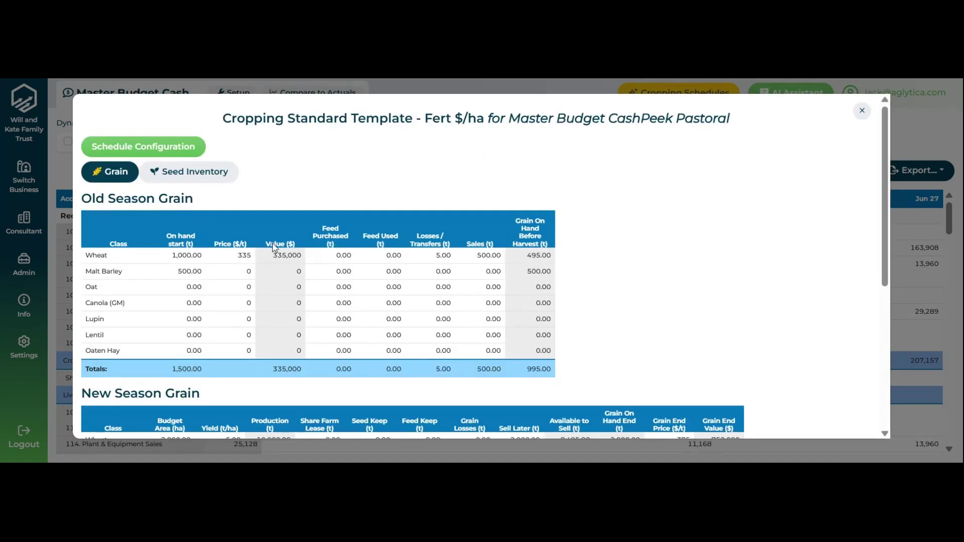
Open the schedule's Seed Inventory and set the seed at start to 100 t for Wheat and 10 t for Canola (GM).
{"action": "scroll", "coordinate": [411, 274], "scroll_direction": "down", "scroll_amount": 3}
{"action": "scroll", "coordinate": [453, 291], "scroll_direction": "down", "scroll_amount": 3}
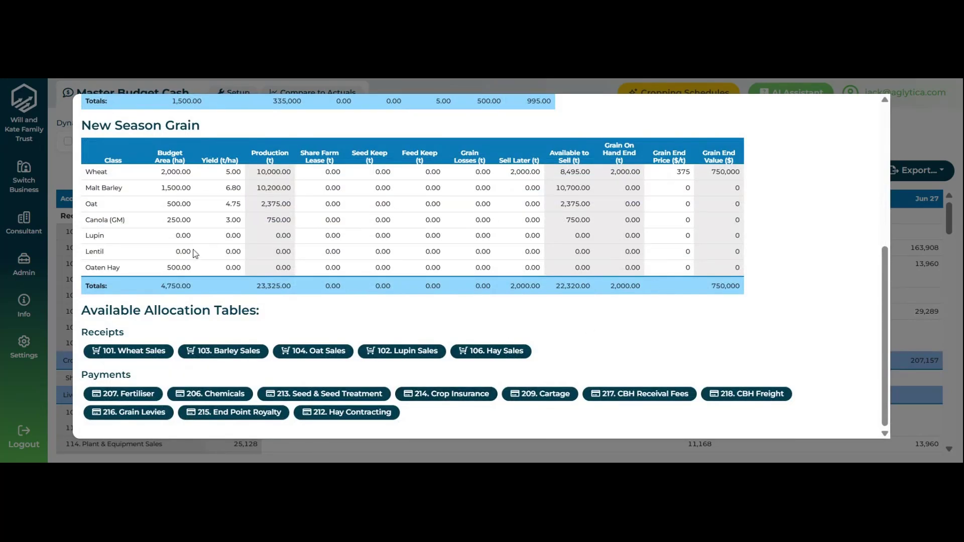
{"action": "scroll", "coordinate": [209, 260], "scroll_direction": "up", "scroll_amount": 6}
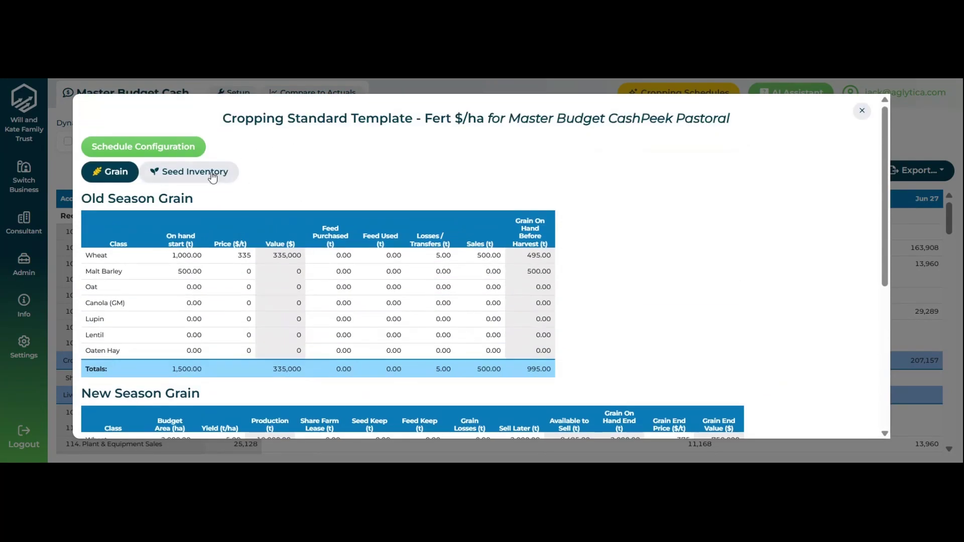
{"action": "left_click", "coordinate": [212, 173]}
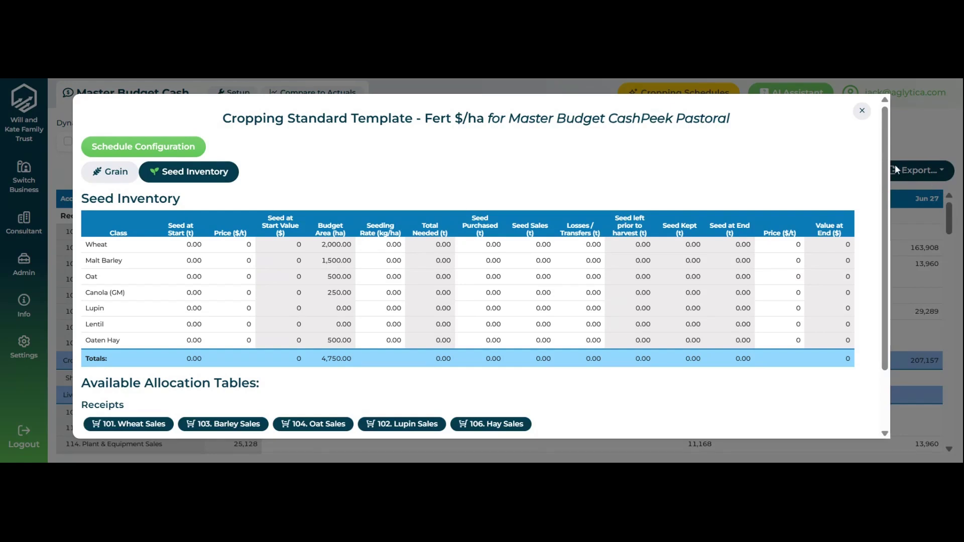
{"action": "left_click_drag", "start_coordinate": [885, 158], "coordinate": [881, 213]}
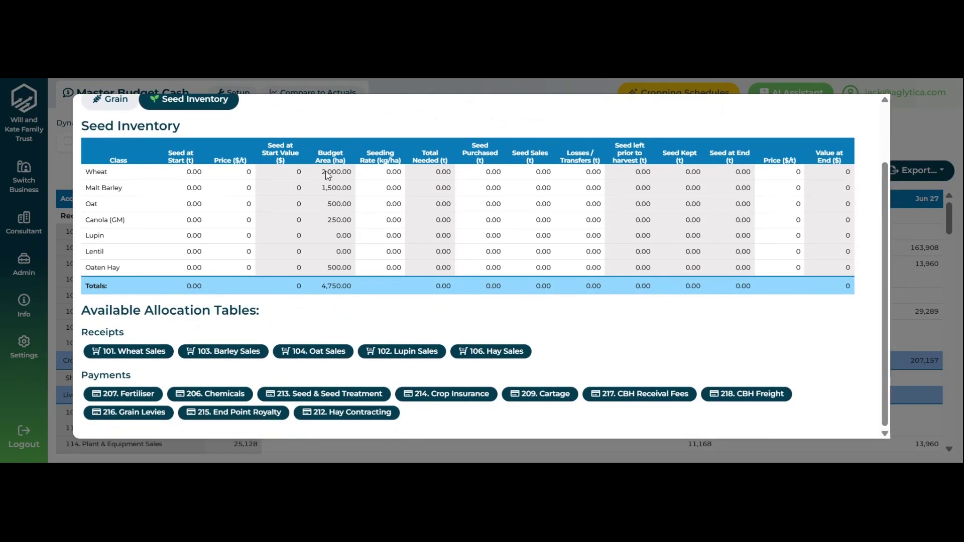
{"action": "left_click", "coordinate": [178, 176]}
{"action": "left_click", "coordinate": [179, 221]}
{"action": "type", "text": "10"}
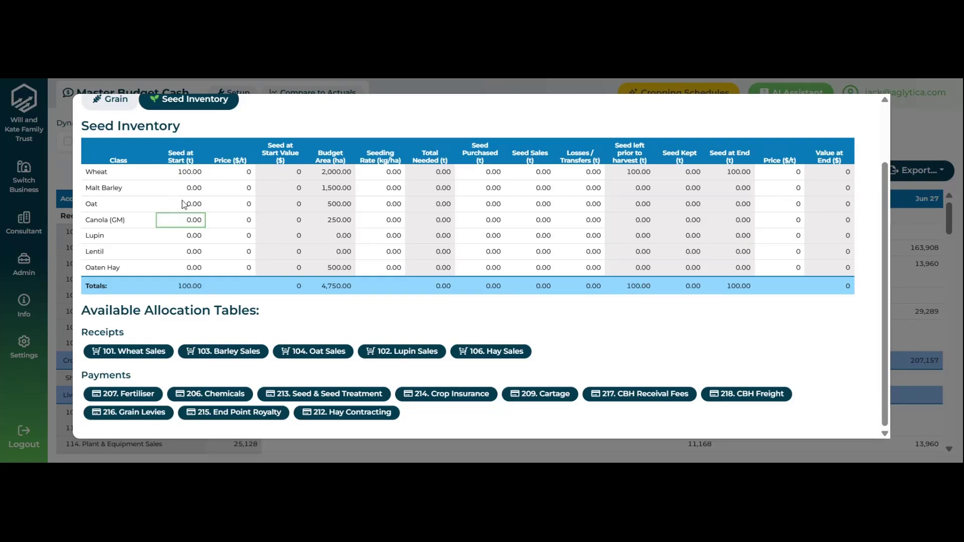
Set the seed at start to 200 t for Oat, 800 t for Malt Barley and 1000 t for Wheat.
{"action": "left_click", "coordinate": [184, 205]}
{"action": "type", "text": "200"}
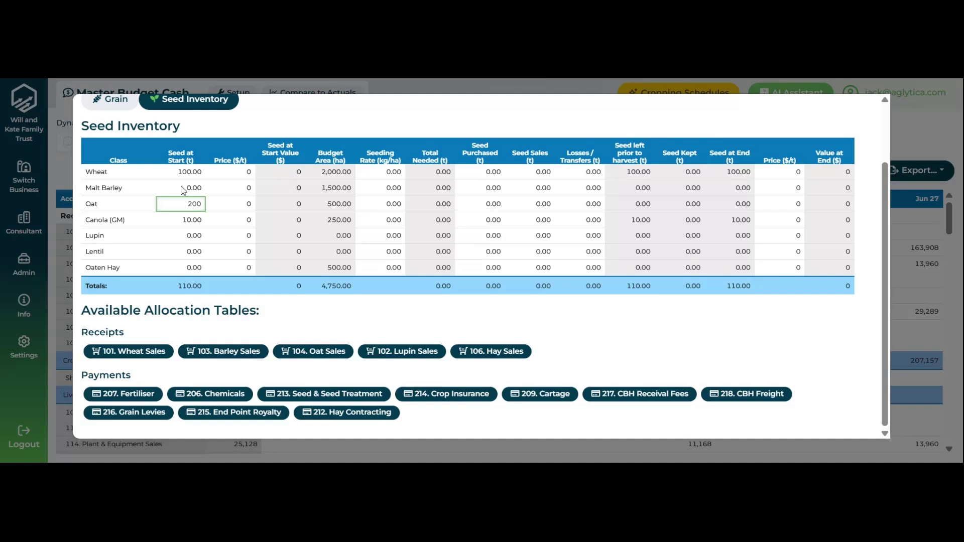
{"action": "left_click", "coordinate": [184, 188]}
{"action": "type", "text": "800"}
{"action": "left_click", "coordinate": [196, 173]}
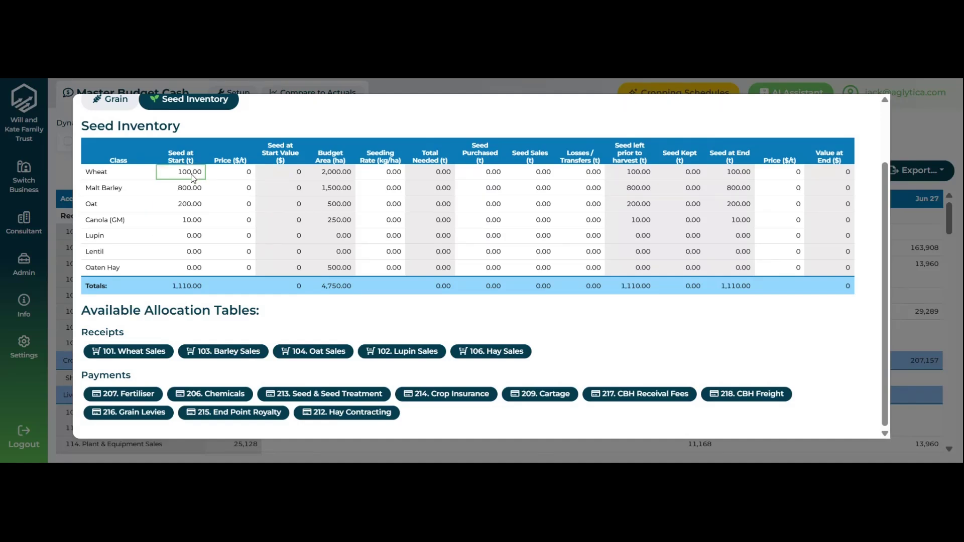
{"action": "type", "text": "1000"}
Enter seeding rates of 50 kg/ha for Wheat, 60 kg/ha for Malt Barley, 80 kg/ha for Oat and 2.5 kg/ha for Canola (GM).
{"action": "left_click", "coordinate": [376, 172]}
{"action": "type", "text": "50"}
{"action": "left_click", "coordinate": [384, 187]}
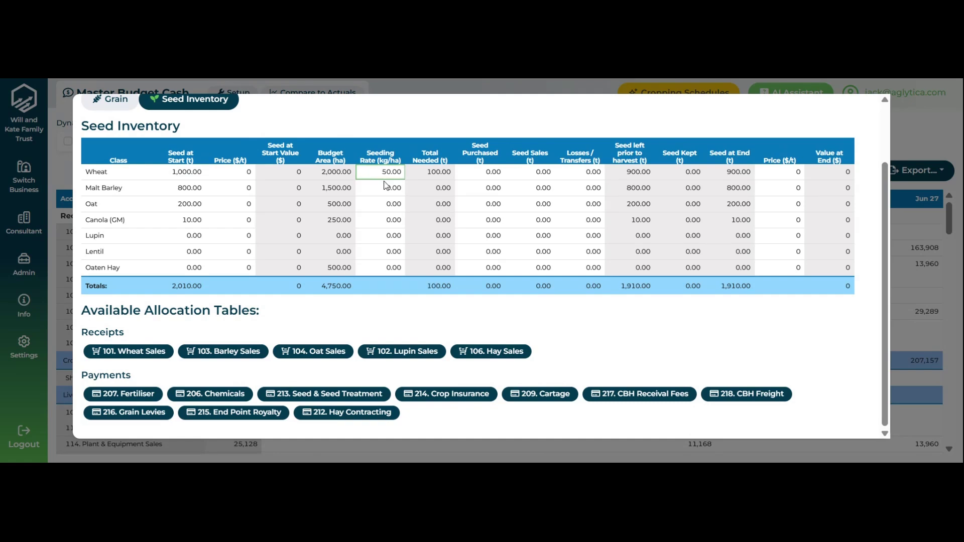
{"action": "type", "text": "60"}
{"action": "left_click", "coordinate": [372, 220]}
{"action": "type", "text": "1.5"}
{"action": "key", "text": "Return"}
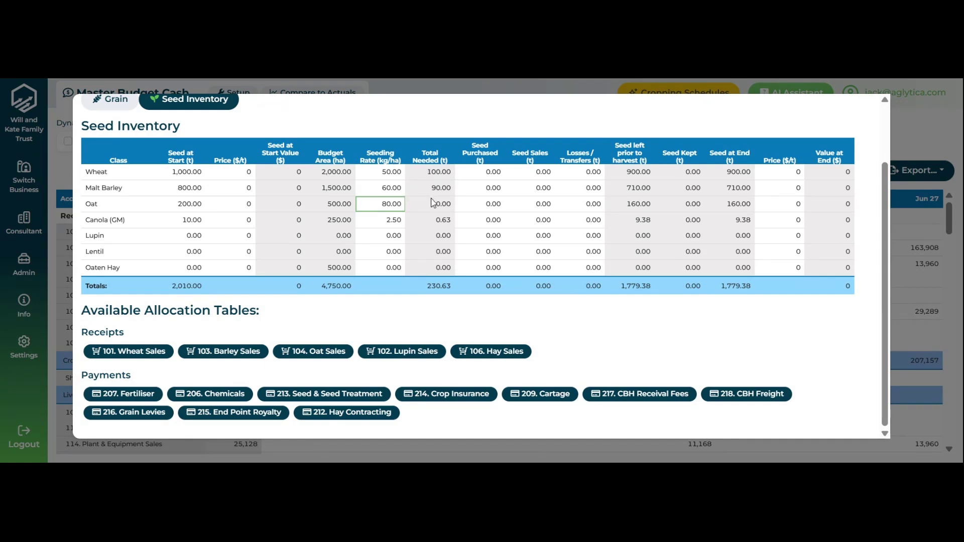
Set Wheat's seed at start to 200 t priced at 750 $/t, and its seed purchased to 100 t.
{"action": "left_click", "coordinate": [216, 190]}
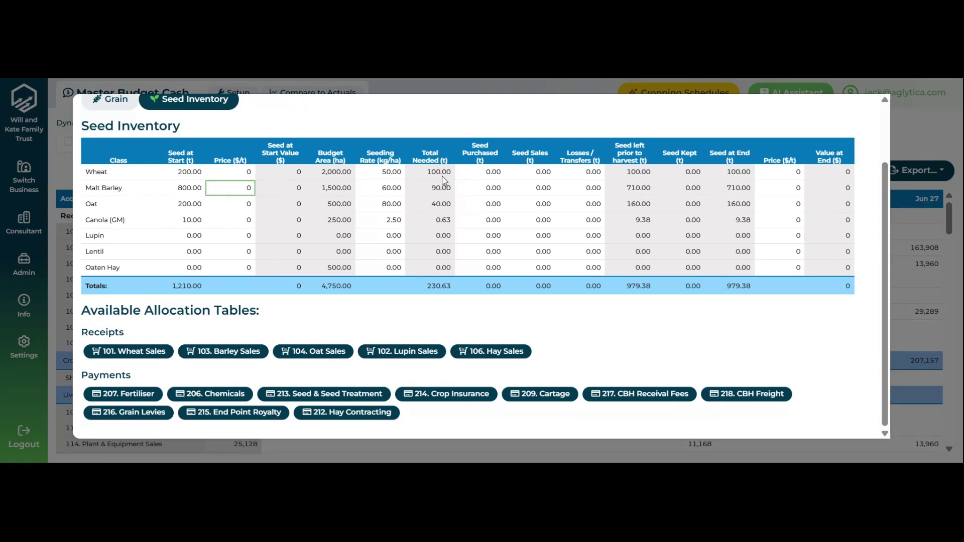
{"action": "left_click", "coordinate": [483, 177]}
{"action": "type", "text": "100"}
{"action": "key", "text": "Return"}
{"action": "scroll", "coordinate": [134, 265], "scroll_direction": "up", "scroll_amount": 2}
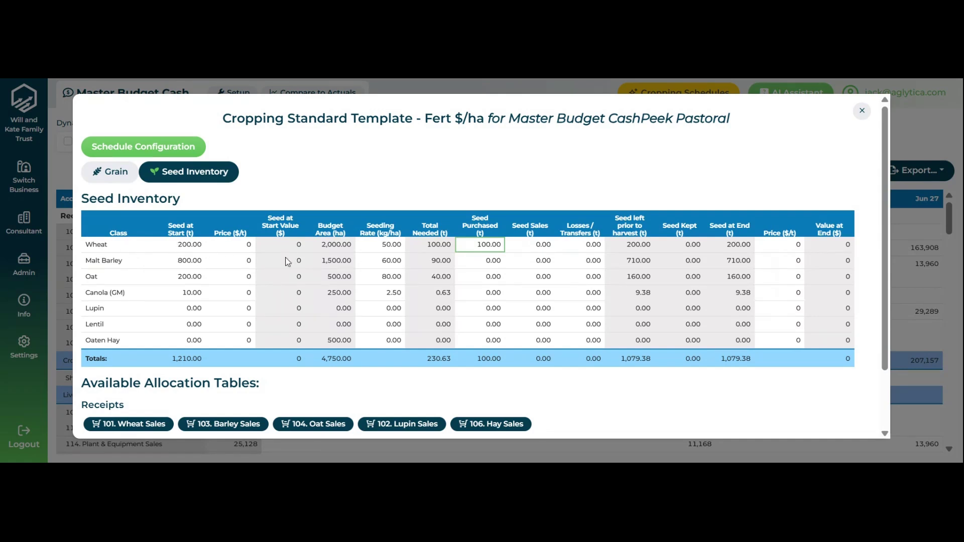
{"action": "left_click", "coordinate": [237, 247]}
{"action": "type", "text": "750"}
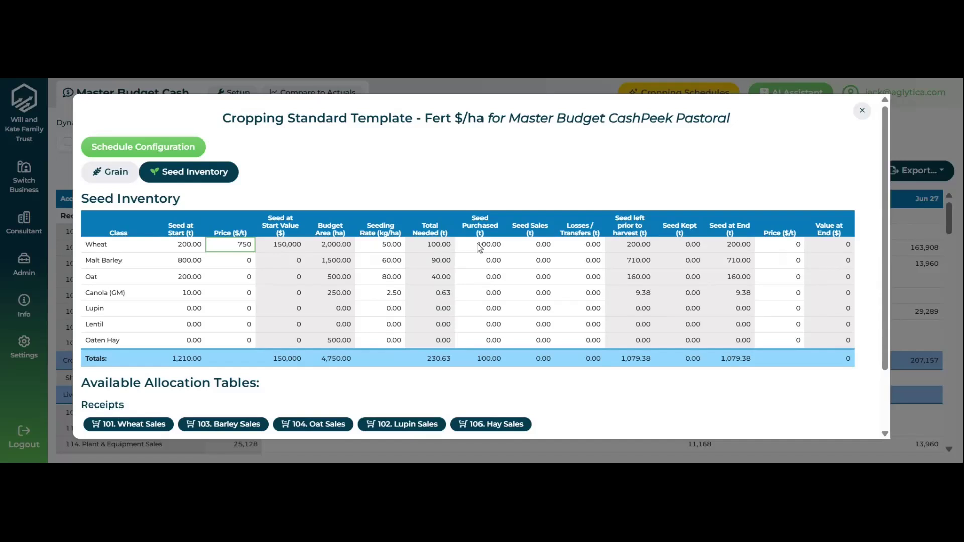
Set Wheat's seed losses/transfers to 5 t and its seed sales to 195 t.
{"action": "left_click", "coordinate": [537, 246]}
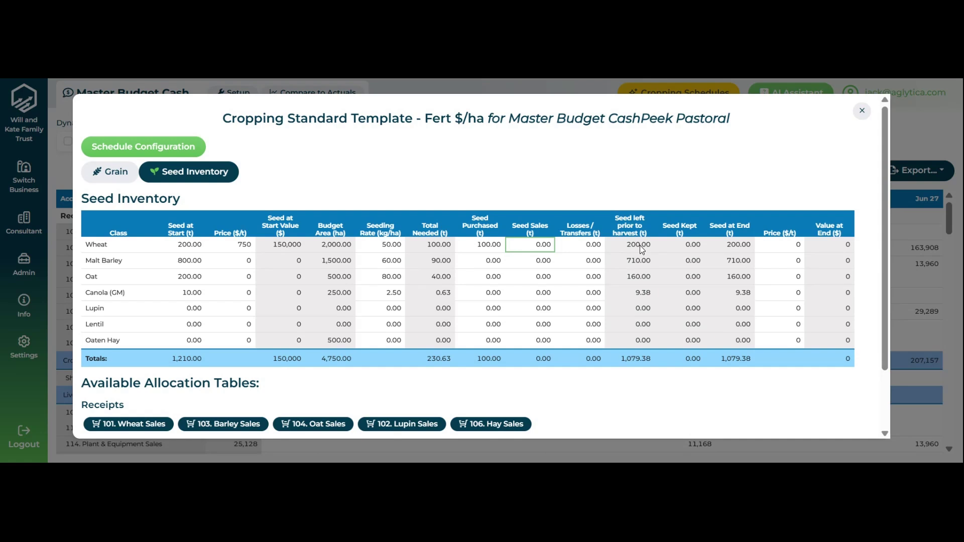
{"action": "type", "text": "150"}
{"action": "left_click", "coordinate": [592, 246]}
{"action": "type", "text": "5"}
{"action": "key", "text": "Return"}
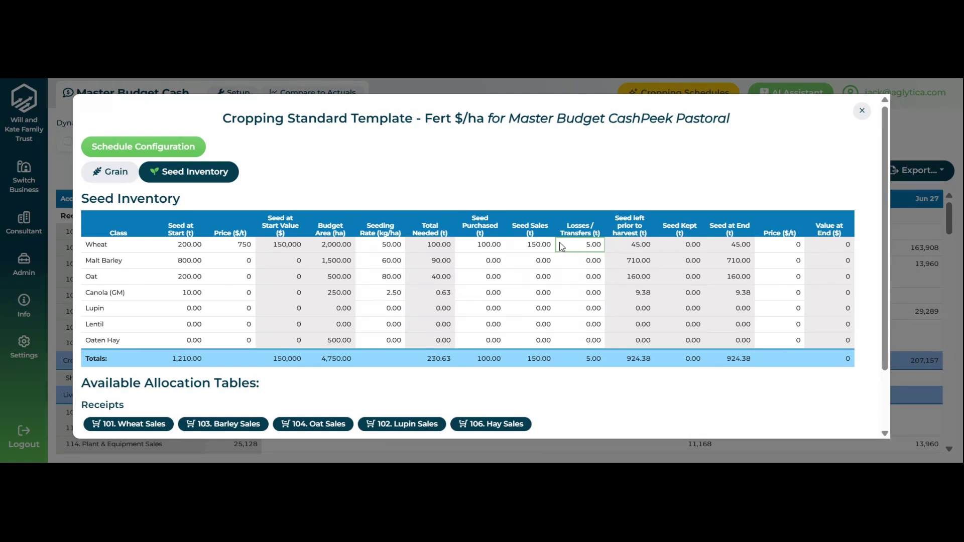
{"action": "left_click", "coordinate": [541, 246]}
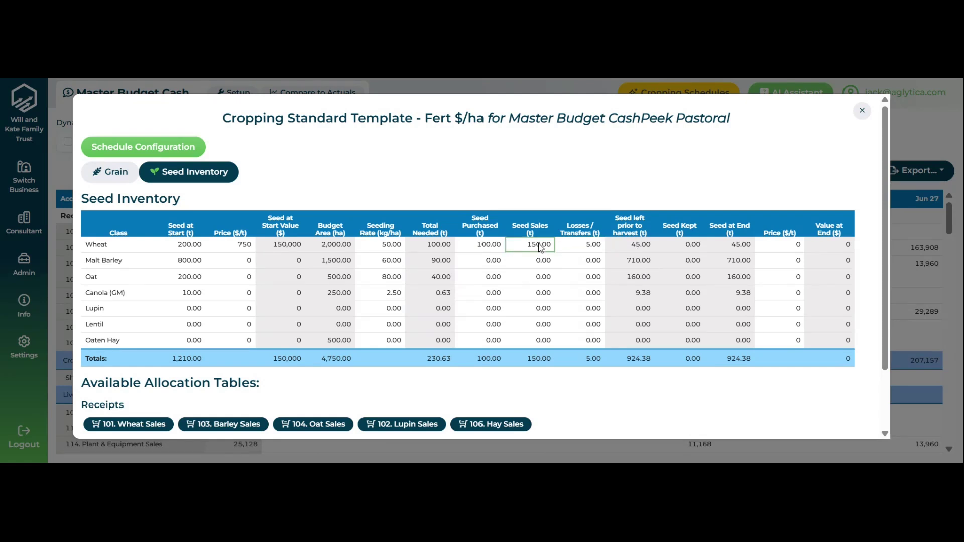
{"action": "type", "text": "195"}
{"action": "key", "text": "Return"}
Set Wheat's end-of-year seed price to 700 $/t and close the cropping schedule.
{"action": "left_click", "coordinate": [695, 246]}
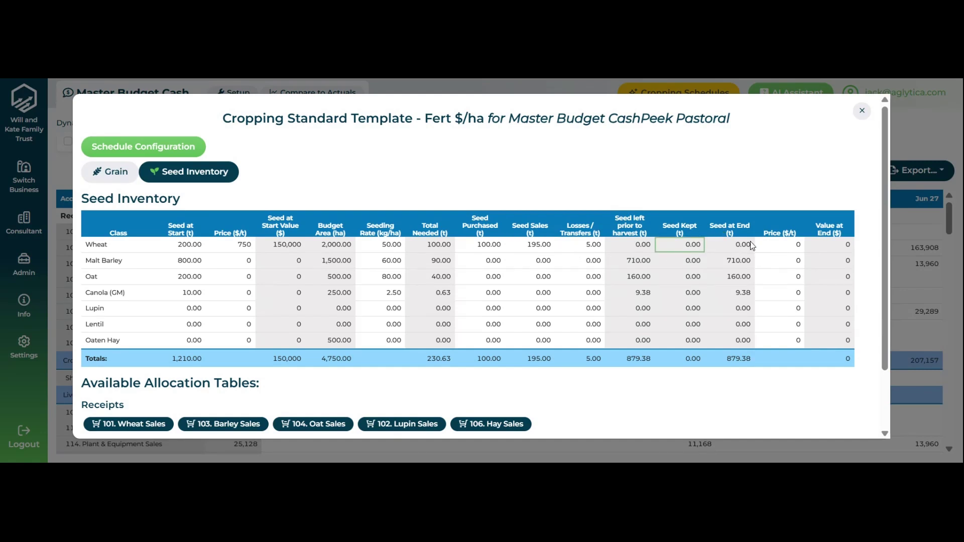
{"action": "left_click", "coordinate": [792, 244]}
{"action": "type", "text": "700"}
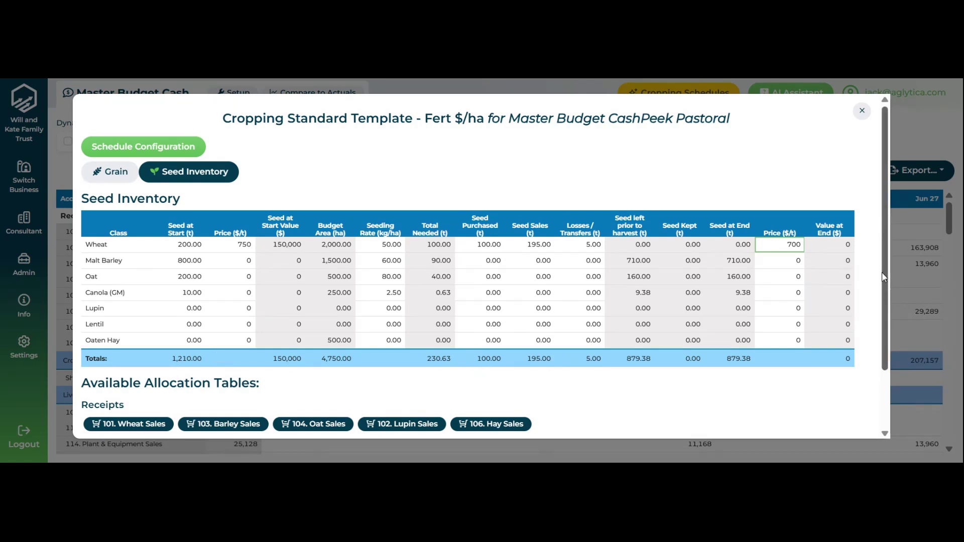
{"action": "left_click_drag", "start_coordinate": [885, 271], "coordinate": [892, 309]}
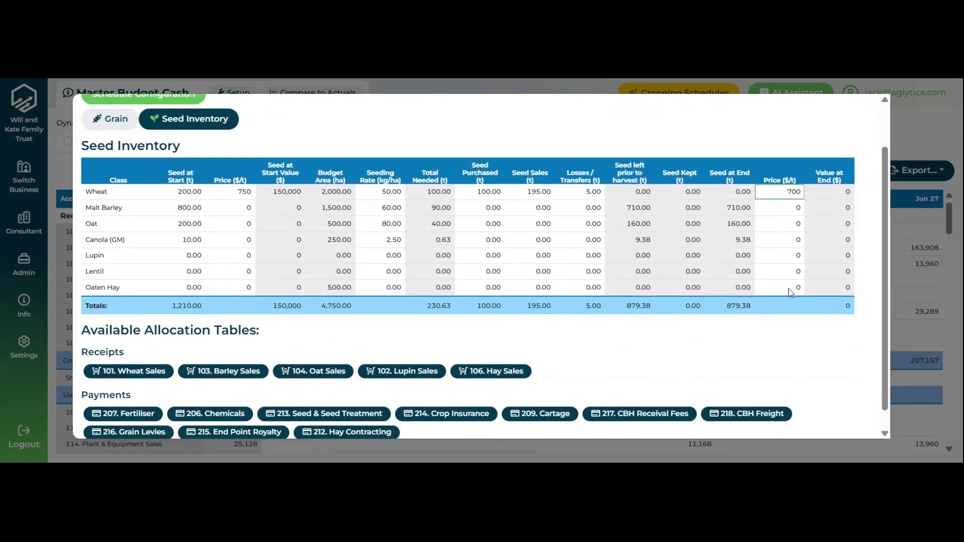
{"action": "left_click_drag", "start_coordinate": [887, 242], "coordinate": [886, 266]}
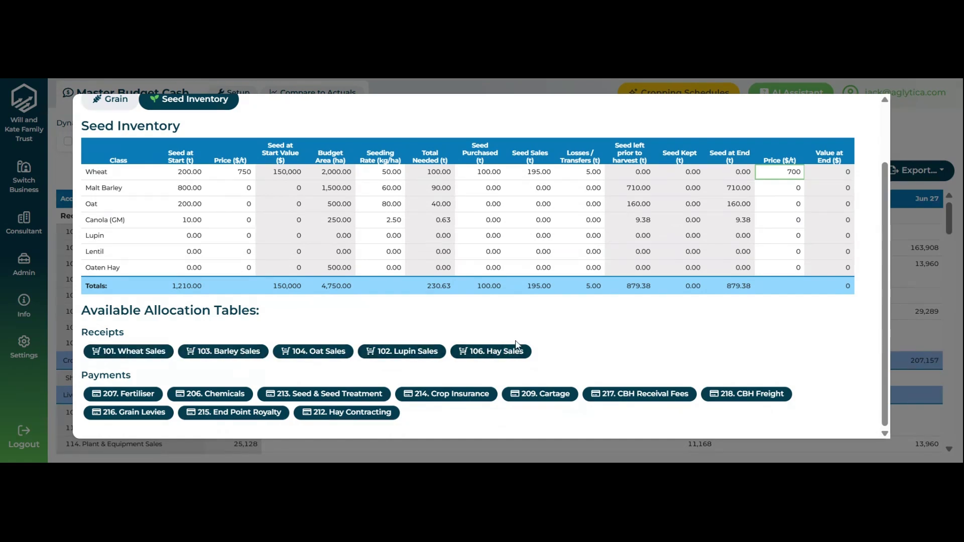
{"action": "left_click_drag", "start_coordinate": [887, 332], "coordinate": [888, 257]}
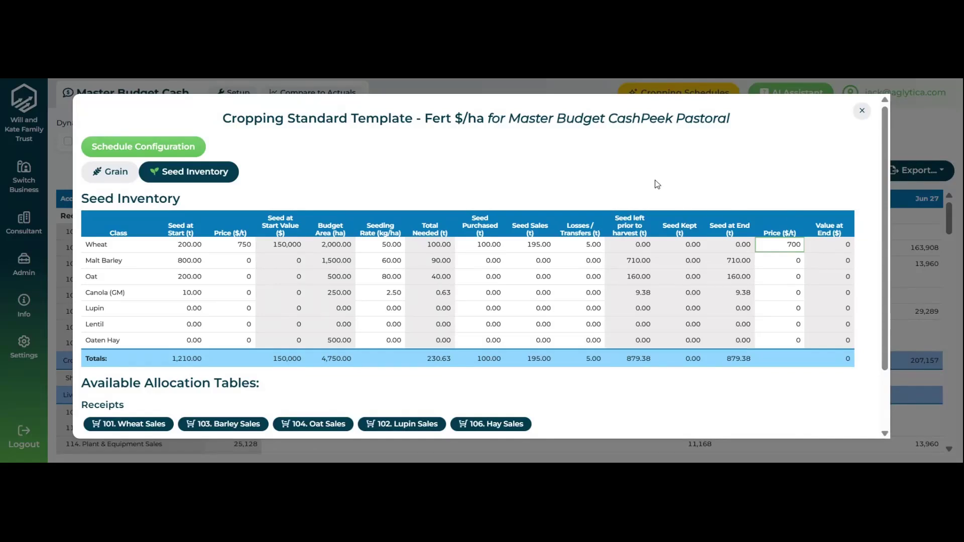
{"action": "left_click", "coordinate": [862, 111]}
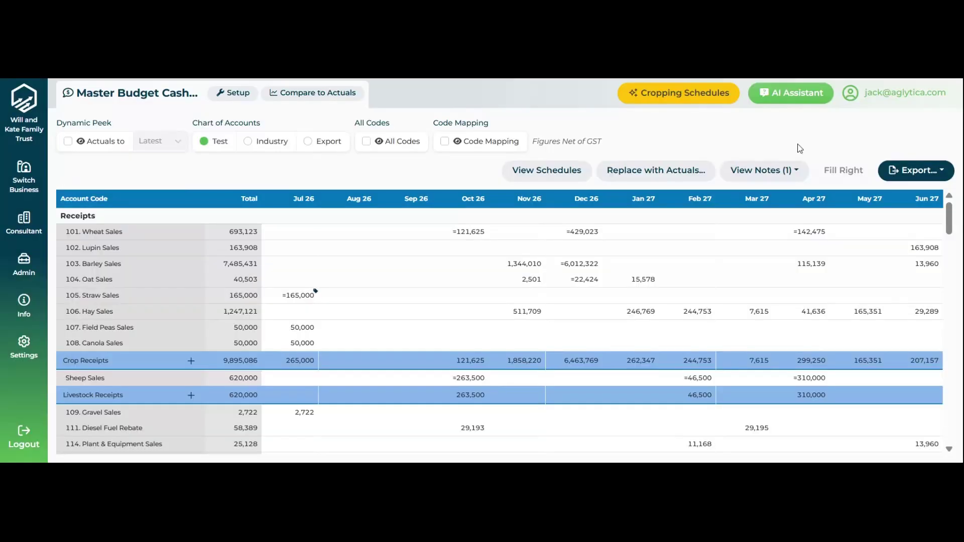
Open the budget's print preview, examine its cropping schedule, seed inventory and allocation sections, and return to the budget.
{"action": "left_click", "coordinate": [915, 170]}
{"action": "left_click", "coordinate": [867, 192]}
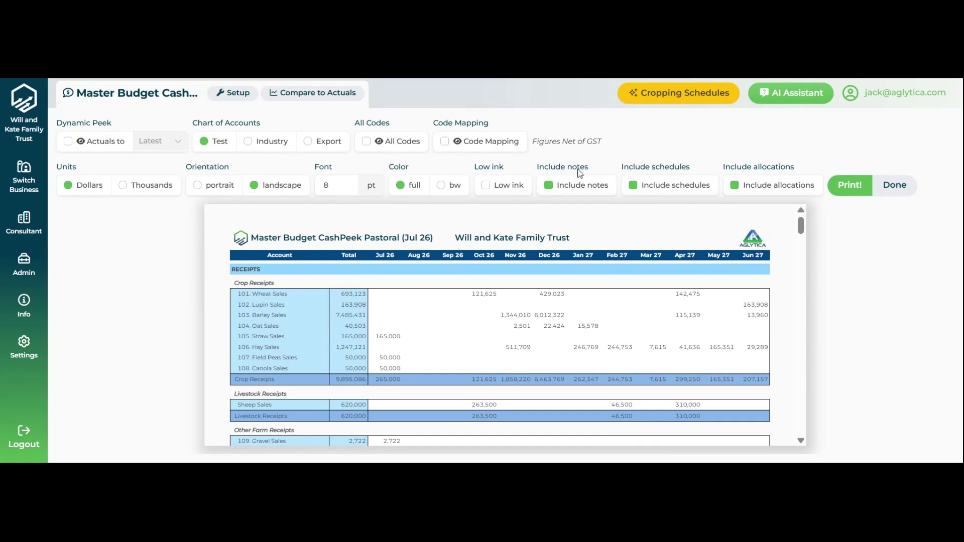
{"action": "scroll", "coordinate": [618, 285], "scroll_direction": "down", "scroll_amount": 10}
{"action": "scroll", "coordinate": [617, 286], "scroll_direction": "down", "scroll_amount": 12}
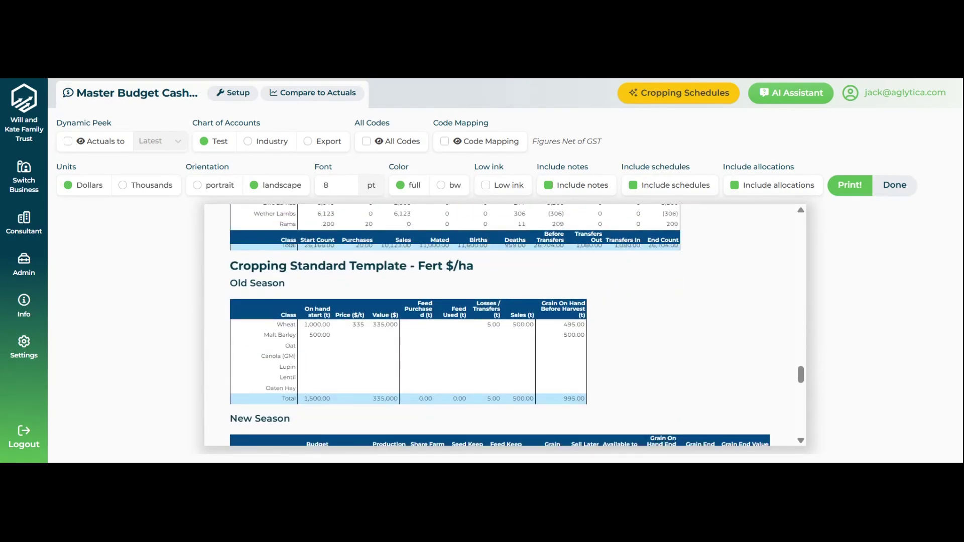
{"action": "scroll", "coordinate": [511, 287], "scroll_direction": "down", "scroll_amount": 3}
{"action": "scroll", "coordinate": [511, 287], "scroll_direction": "down", "scroll_amount": 5}
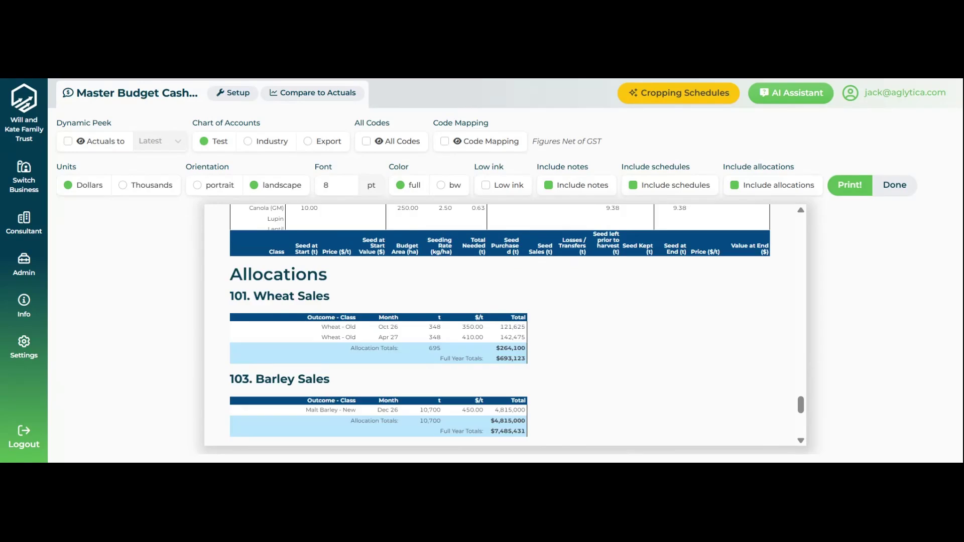
{"action": "scroll", "coordinate": [378, 341], "scroll_direction": "down", "scroll_amount": 3}
{"action": "scroll", "coordinate": [270, 336], "scroll_direction": "down", "scroll_amount": 3}
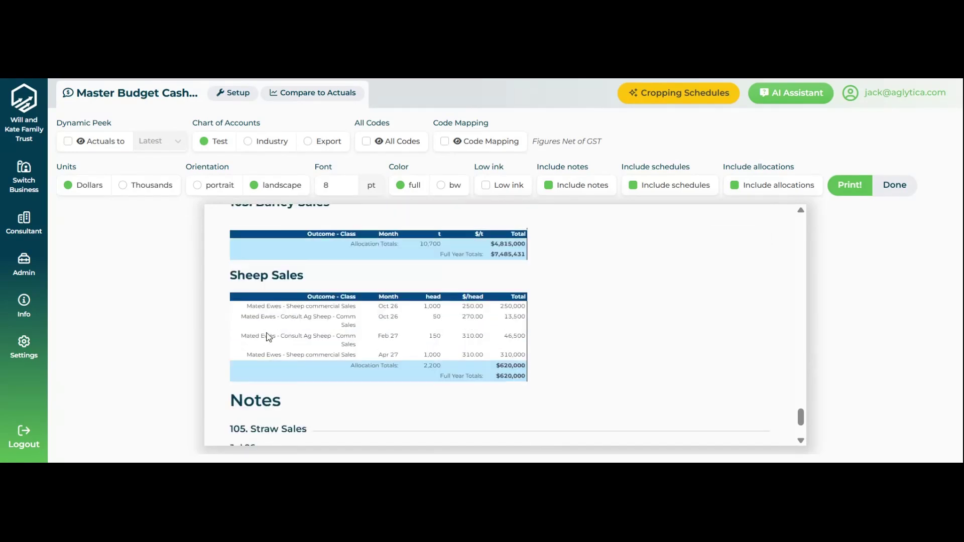
{"action": "scroll", "coordinate": [280, 346], "scroll_direction": "up", "scroll_amount": 8}
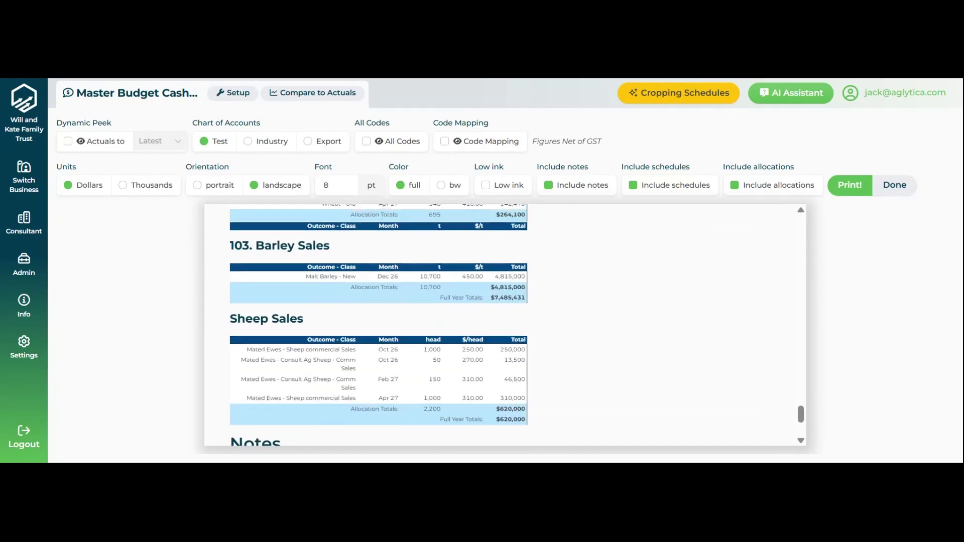
{"action": "scroll", "coordinate": [805, 395], "scroll_direction": "up", "scroll_amount": 3}
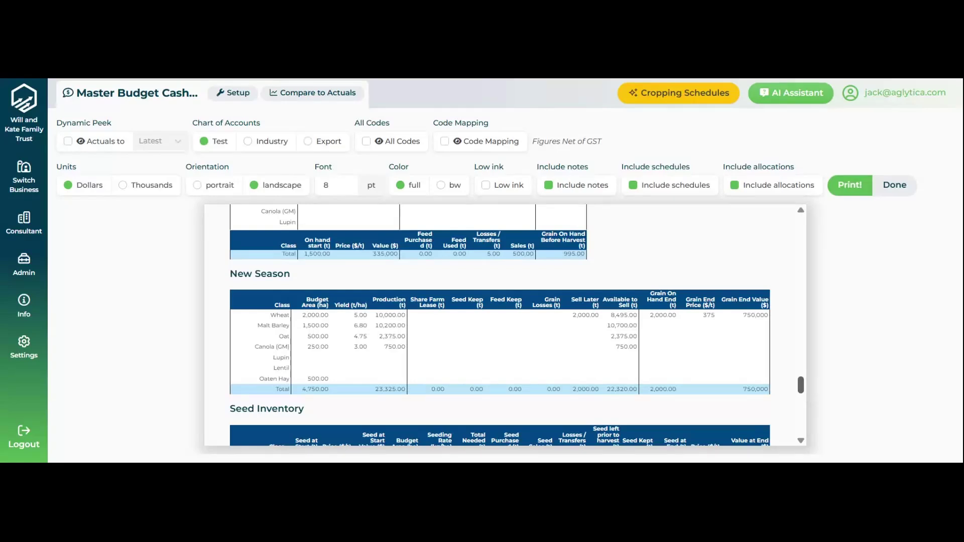
{"action": "scroll", "coordinate": [500, 326], "scroll_direction": "up", "scroll_amount": 3}
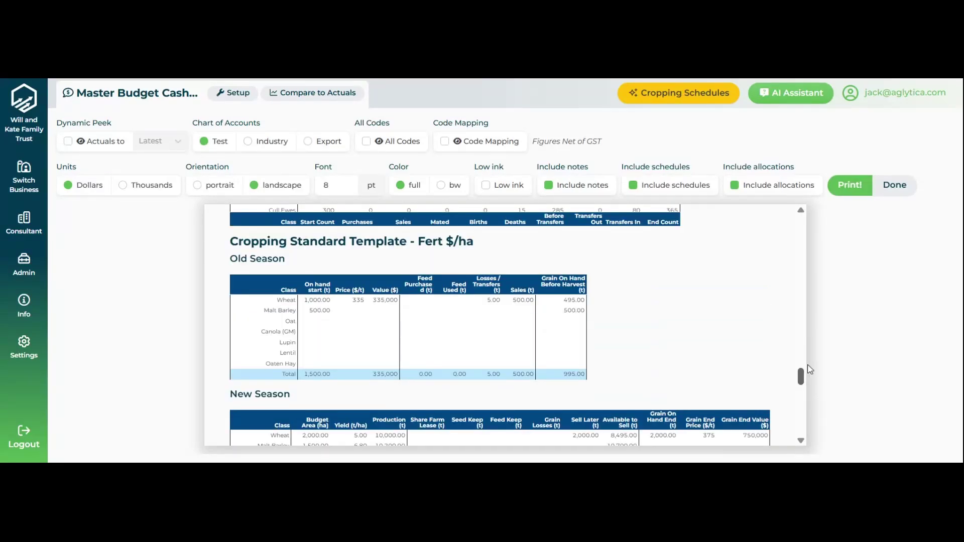
{"action": "left_click", "coordinate": [895, 185]}
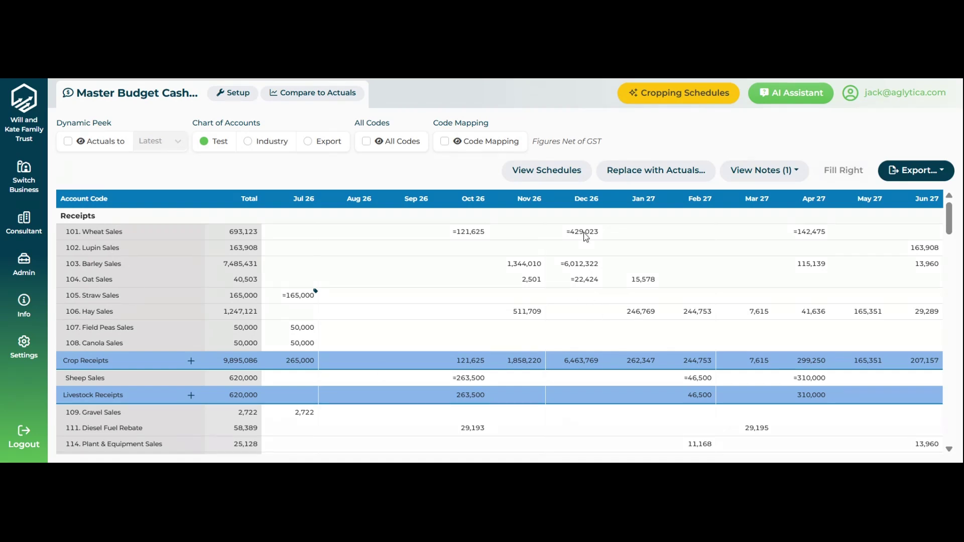
Inspect the Oct 26 breakdown of 101. Wheat Sales in the budget and close it.
{"action": "left_click", "coordinate": [459, 232]}
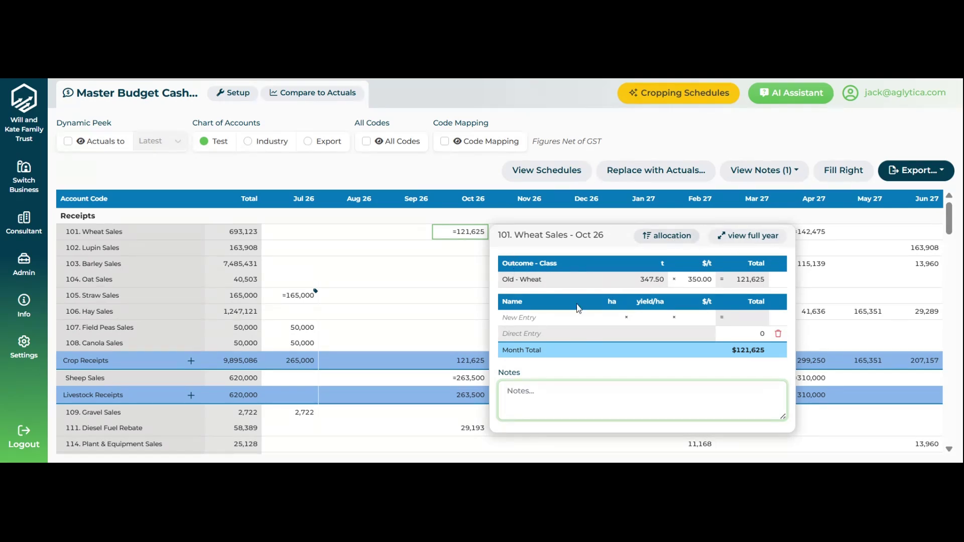
{"action": "left_click", "coordinate": [410, 282]}
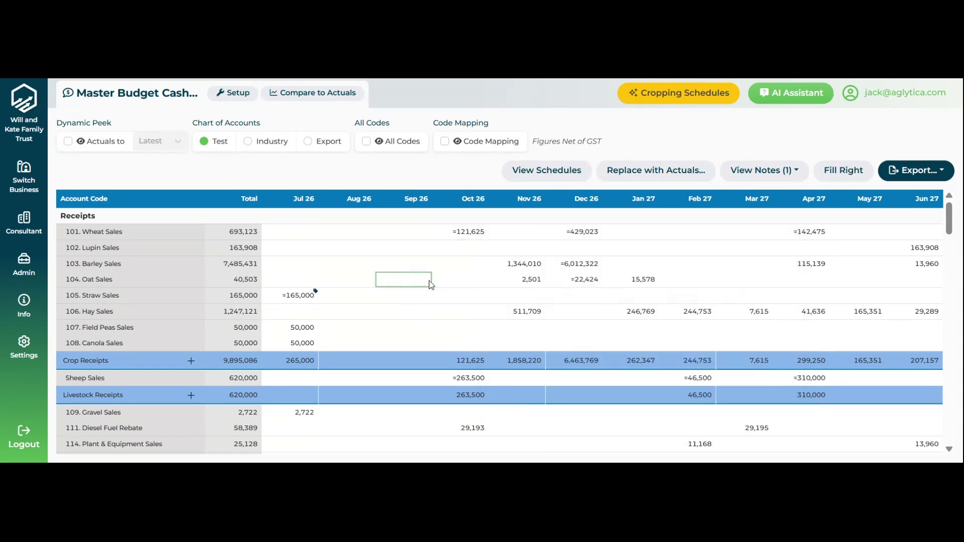